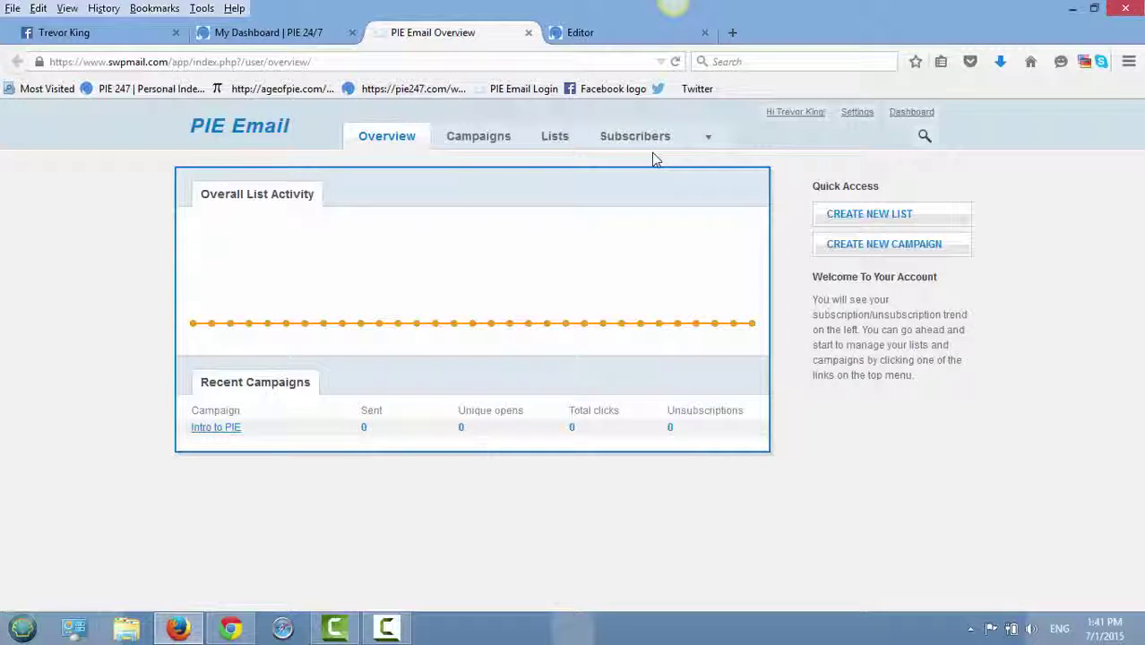
# Start a subscription form for the Capture Page list and set its visual style to ocean.
pyautogui.click(553, 139)
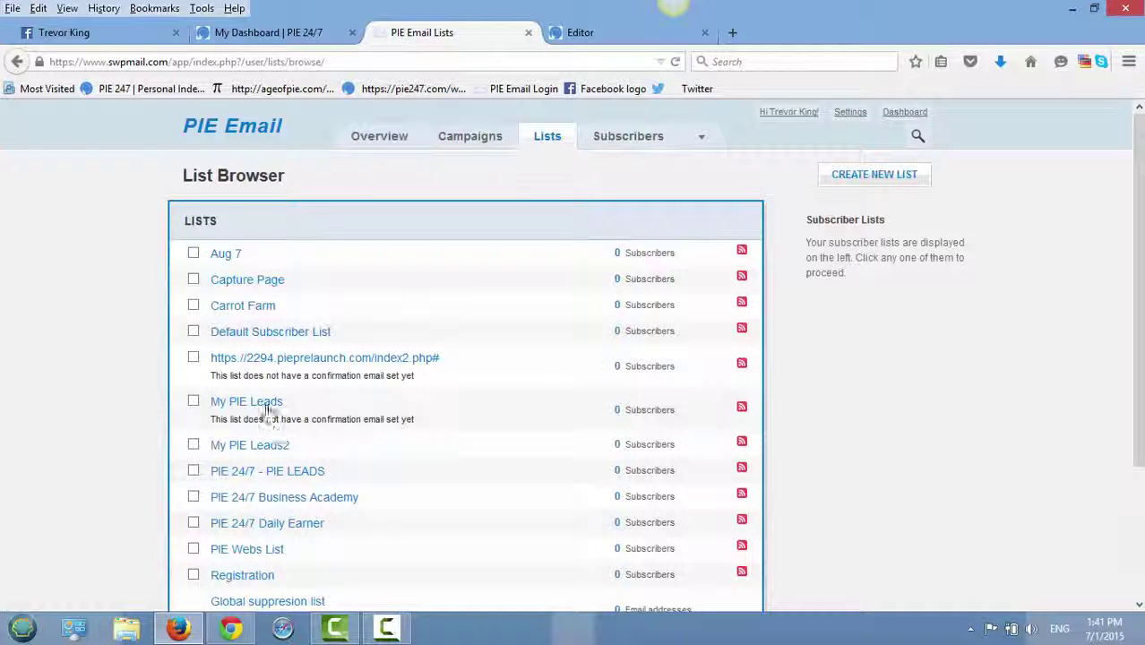
pyautogui.click(255, 283)
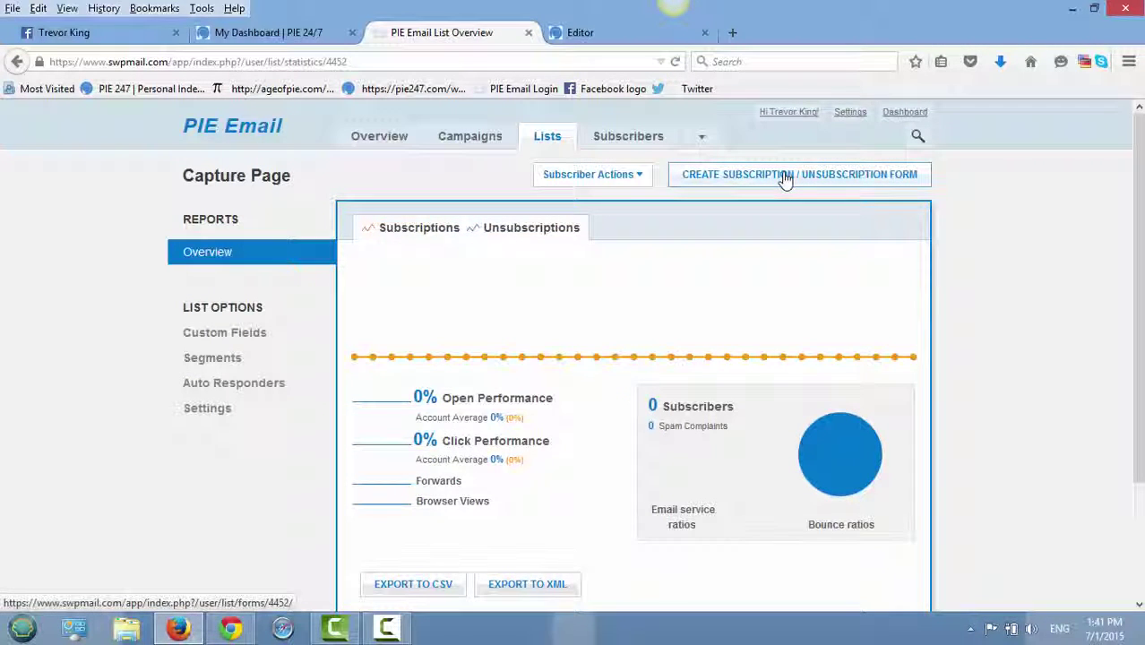
pyautogui.click(784, 177)
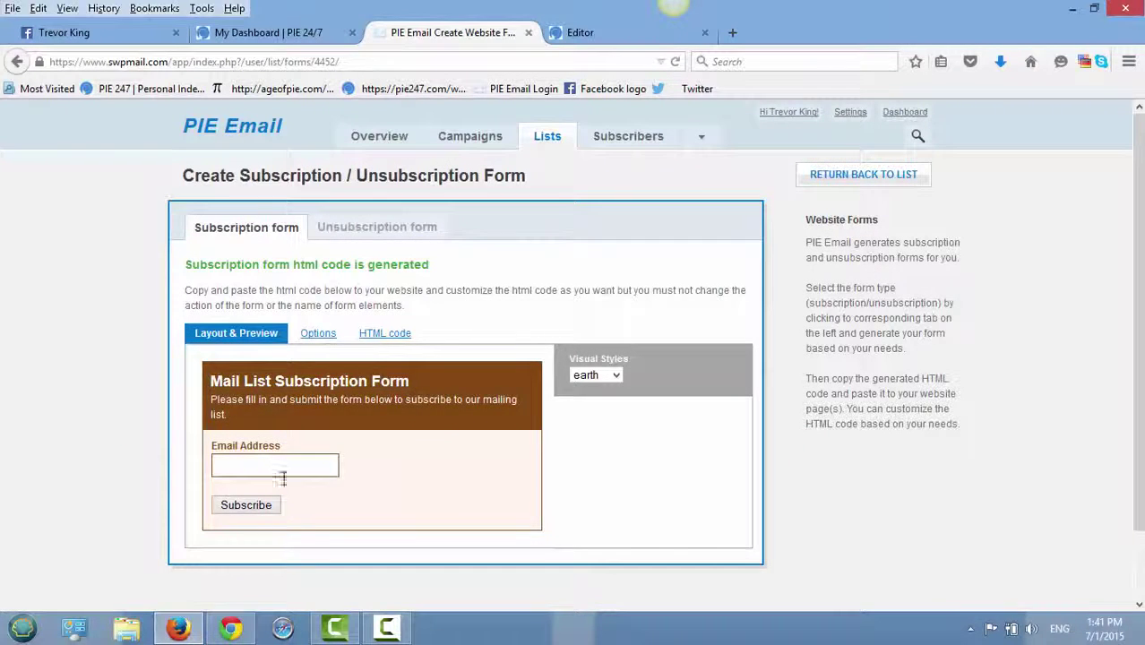
pyautogui.click(615, 375)
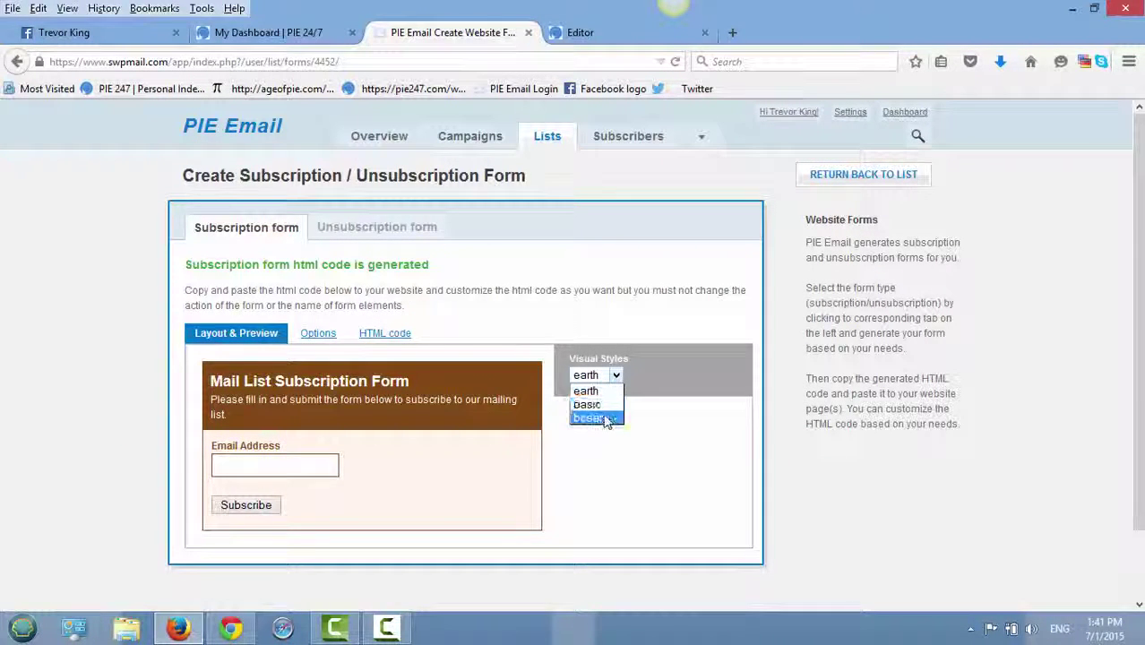
pyautogui.click(607, 417)
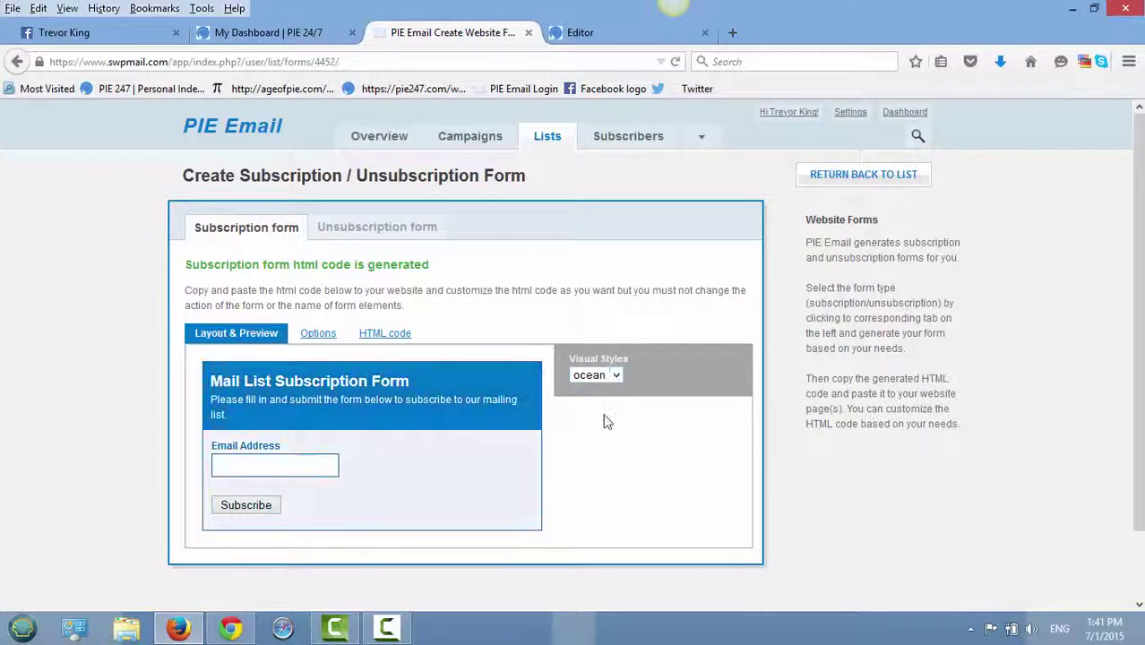
# Add the My PIE Leads2 list and the First Name, Last Name and Phone Number fields to the form, and apply the settings.
pyautogui.click(311, 341)
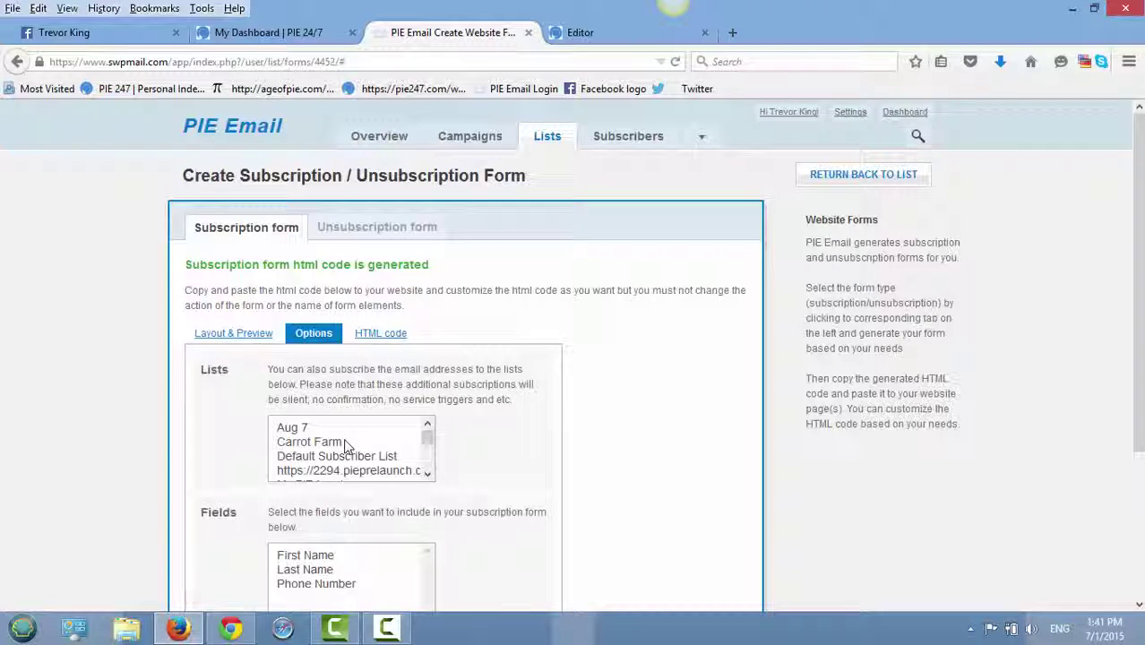
pyautogui.moveTo(428, 441); pyautogui.dragTo(437, 461)
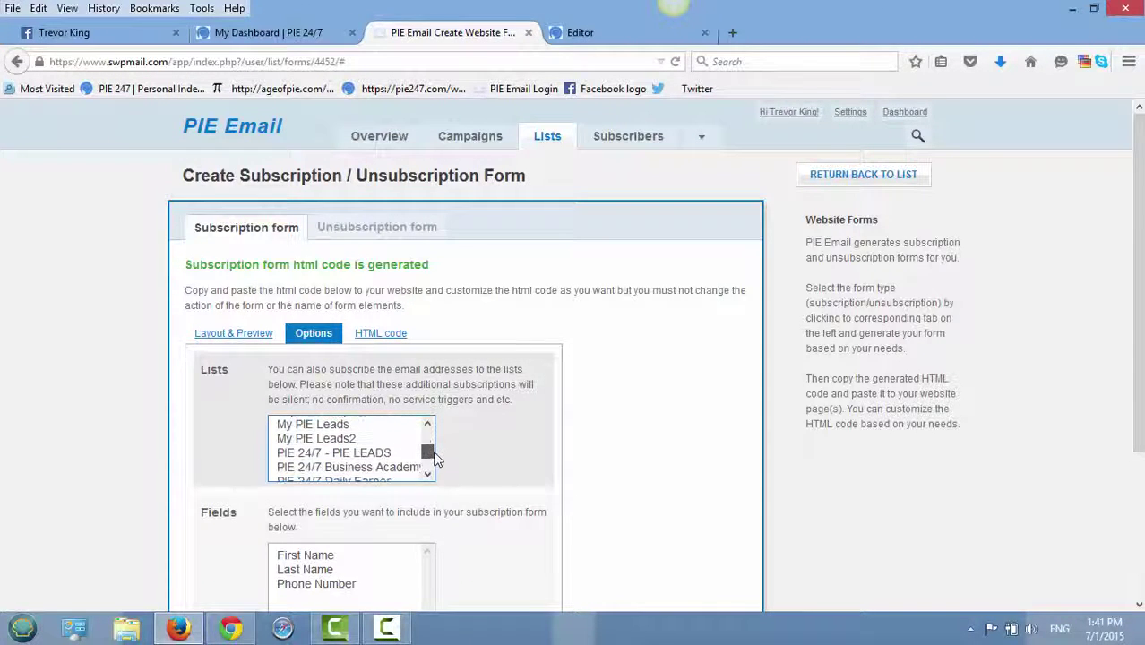
pyautogui.click(395, 439)
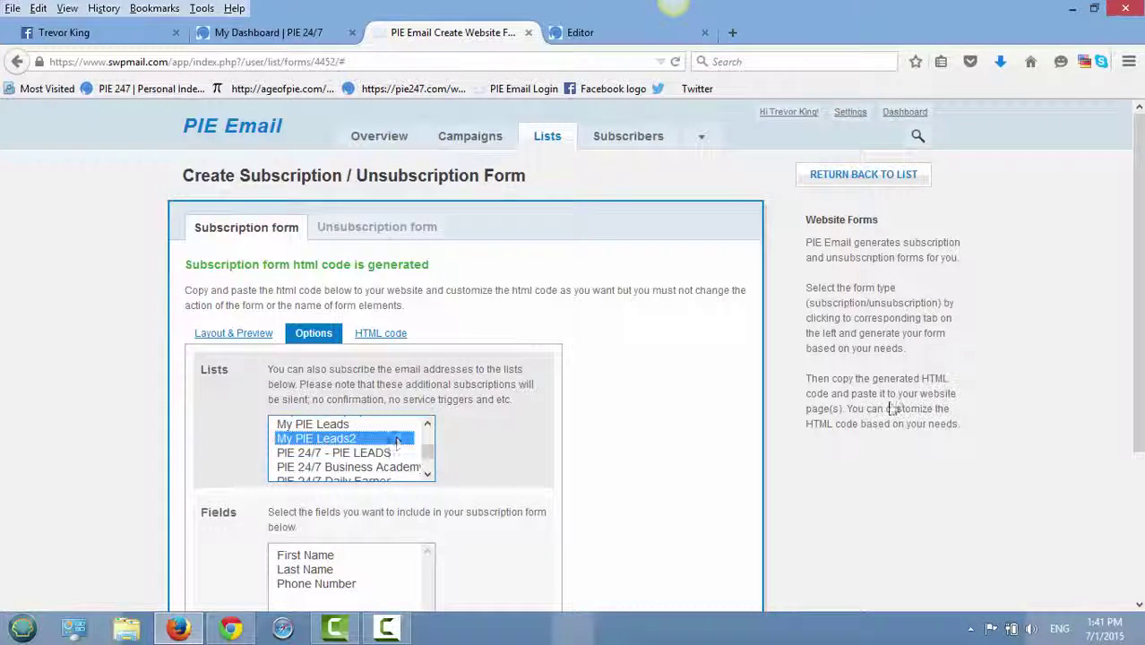
pyautogui.scroll(-3, 652, 338)
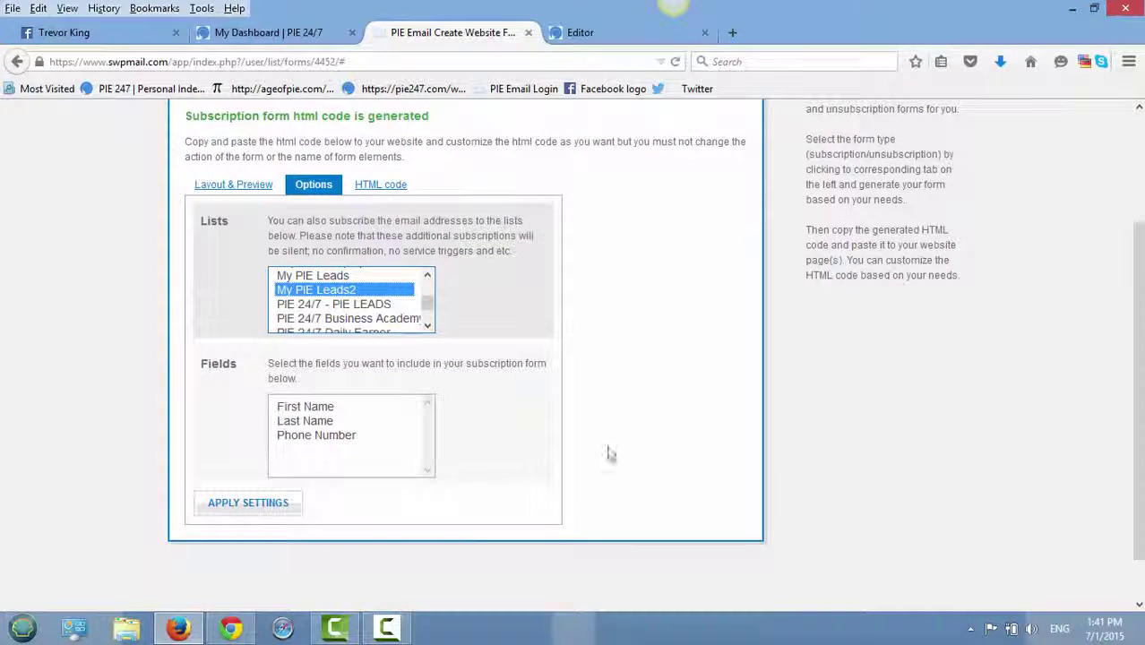
pyautogui.click(356, 409)
pyautogui.keyDown('ctrl'); pyautogui.click(346, 421); pyautogui.keyUp('ctrl')
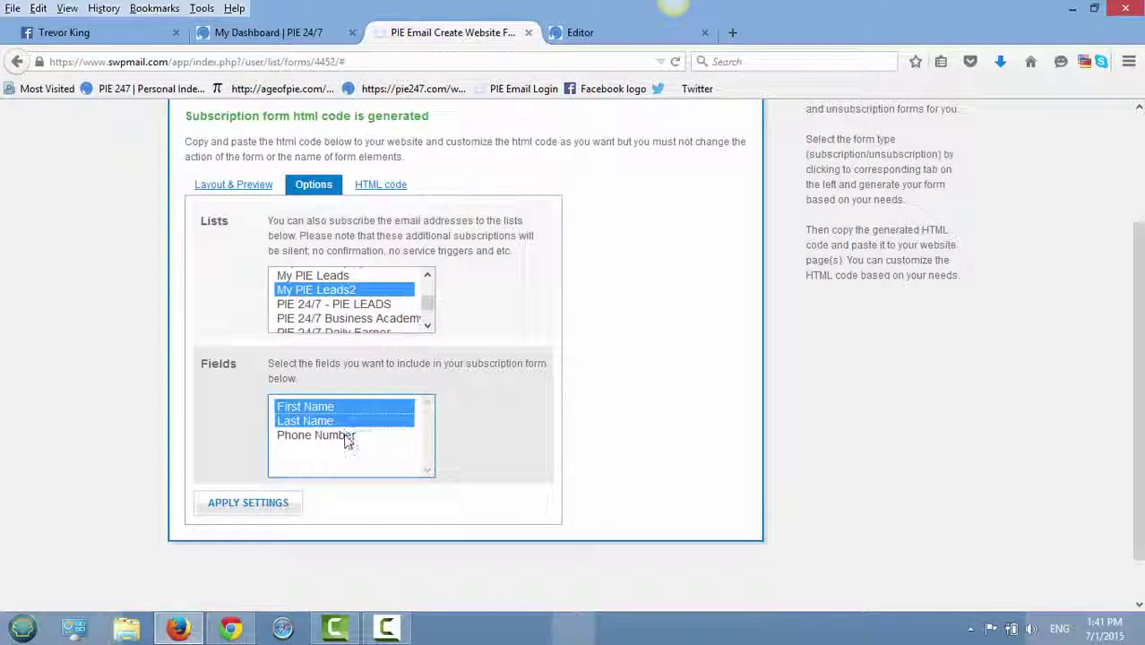
pyautogui.keyDown('ctrl'); pyautogui.click(346, 437); pyautogui.keyUp('ctrl')
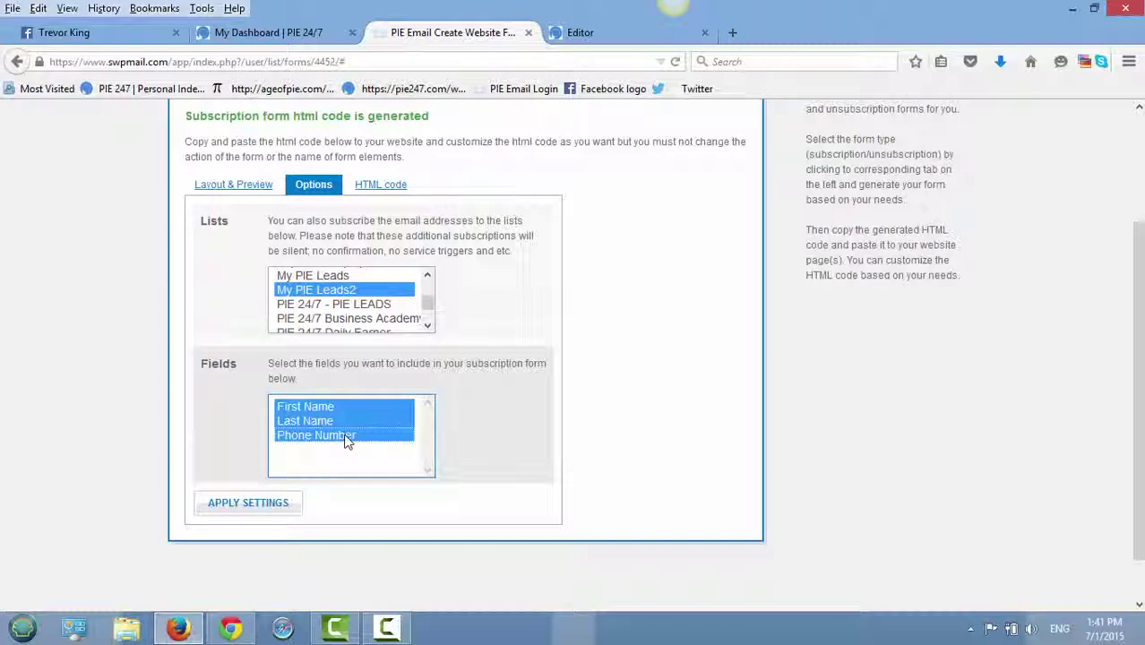
pyautogui.click(272, 516)
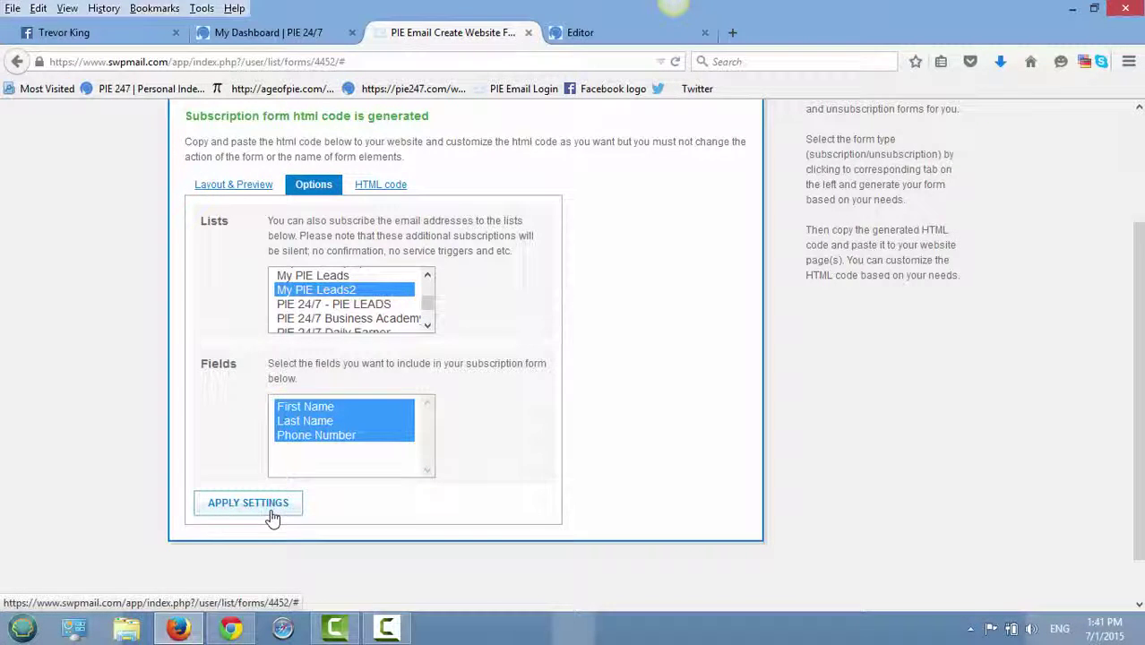
# Preview the subscription form's layout and select all of its generated HTML code.
pyautogui.click(257, 191)
pyautogui.scroll(-3, 1135, 358)
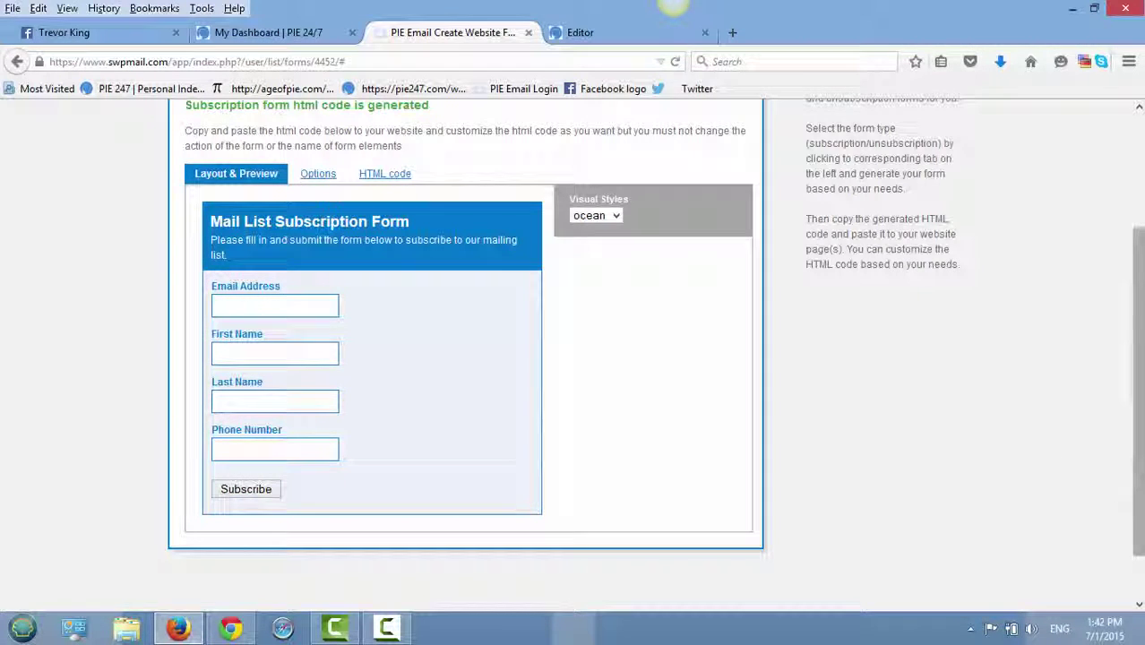
pyautogui.scroll(2, 1120, 379)
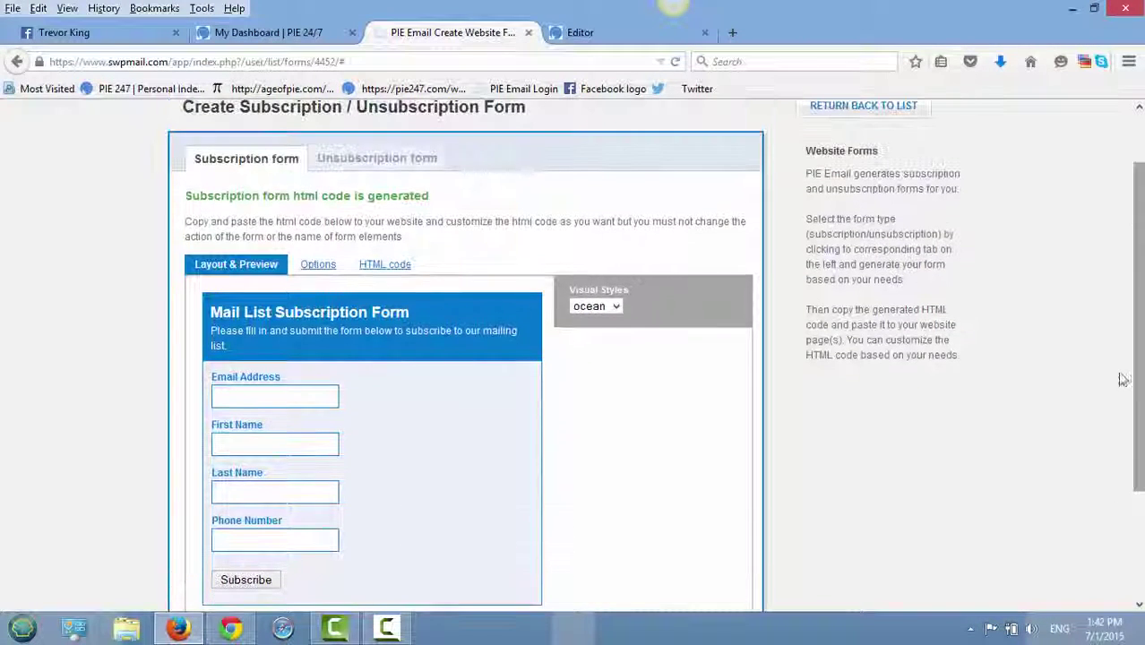
pyautogui.click(394, 269)
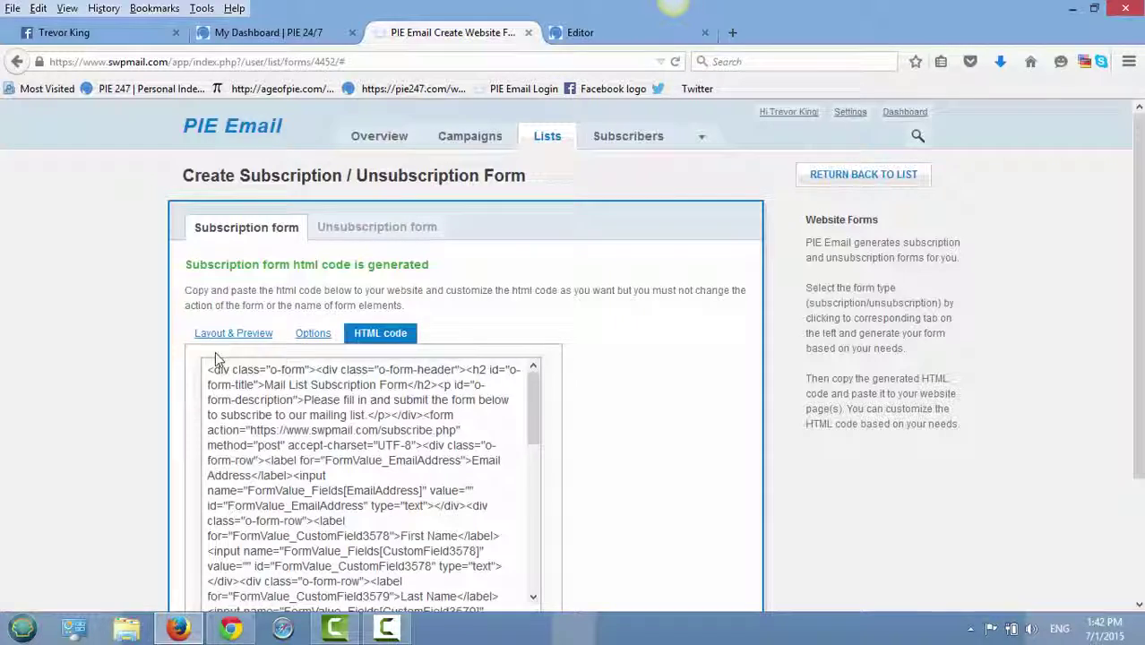
pyautogui.moveTo(208, 367); pyautogui.dragTo(494, 493)
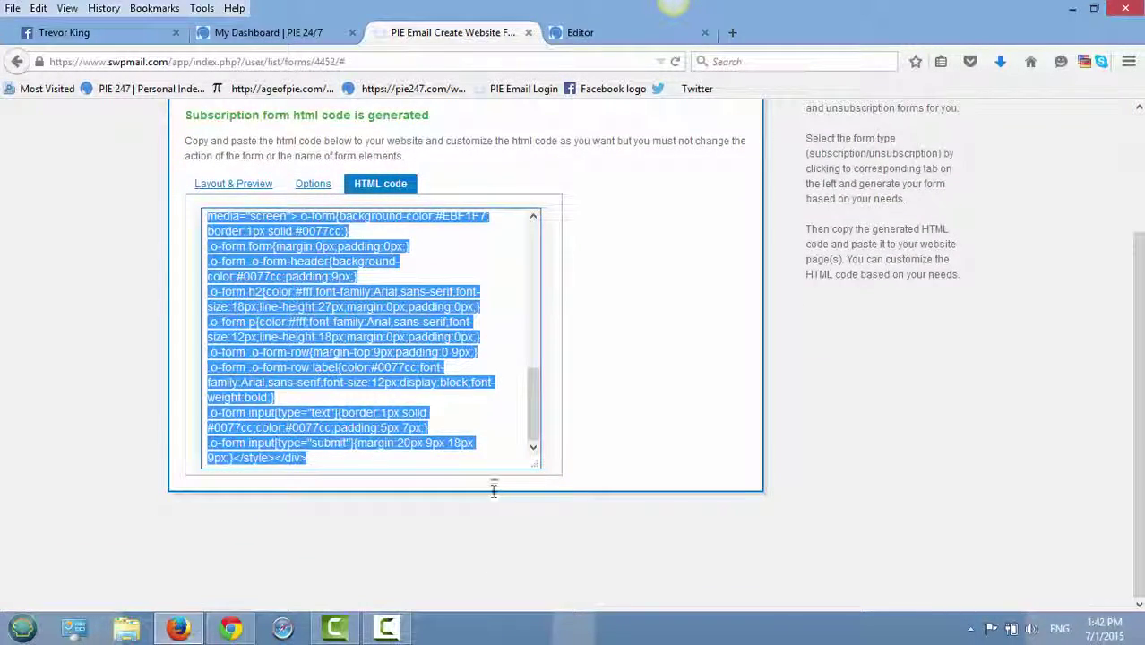
# Switch to the PIE Webs site editor and add an Embed widget to the Contact us page, in the left column below the map.
pyautogui.click(286, 40)
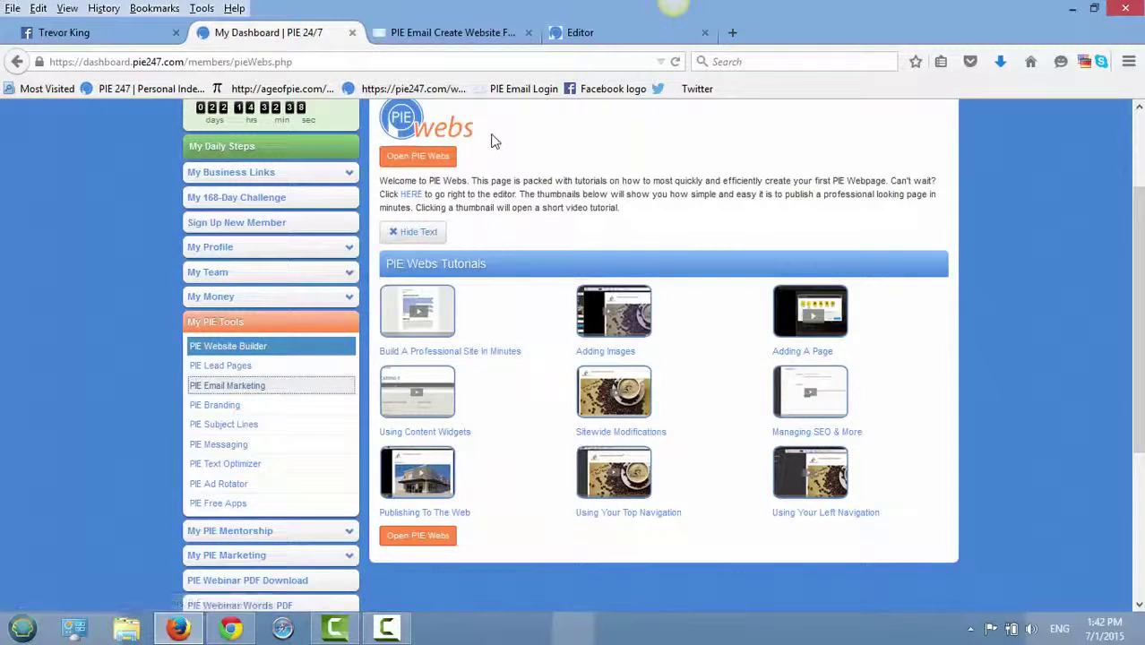
pyautogui.click(625, 40)
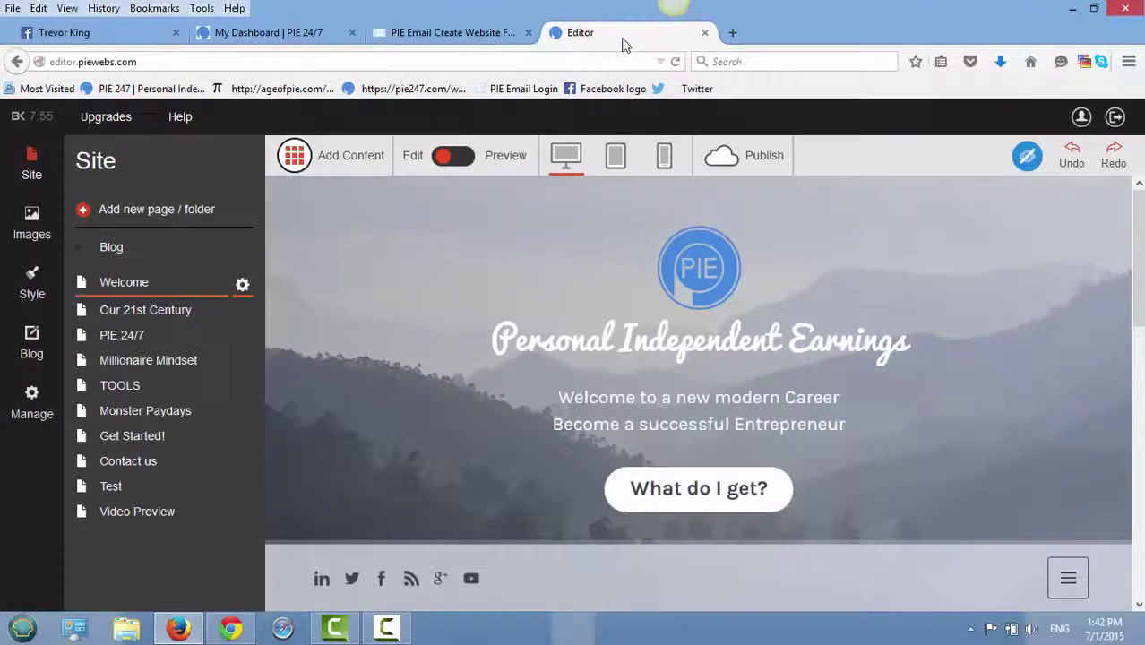
pyautogui.click(182, 469)
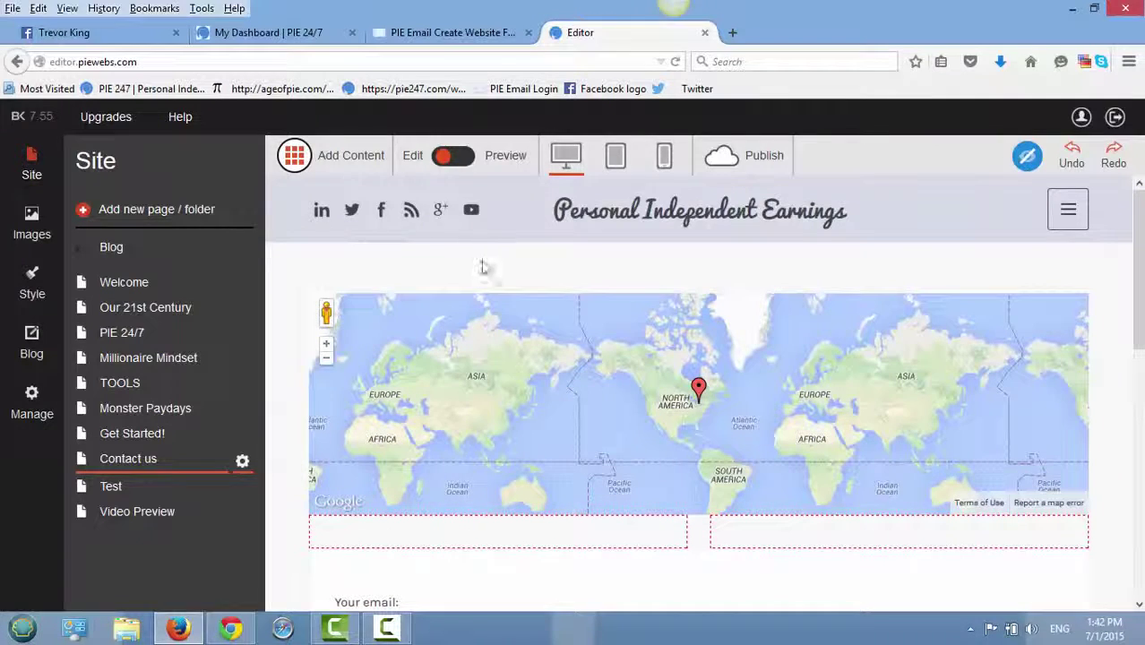
pyautogui.click(351, 161)
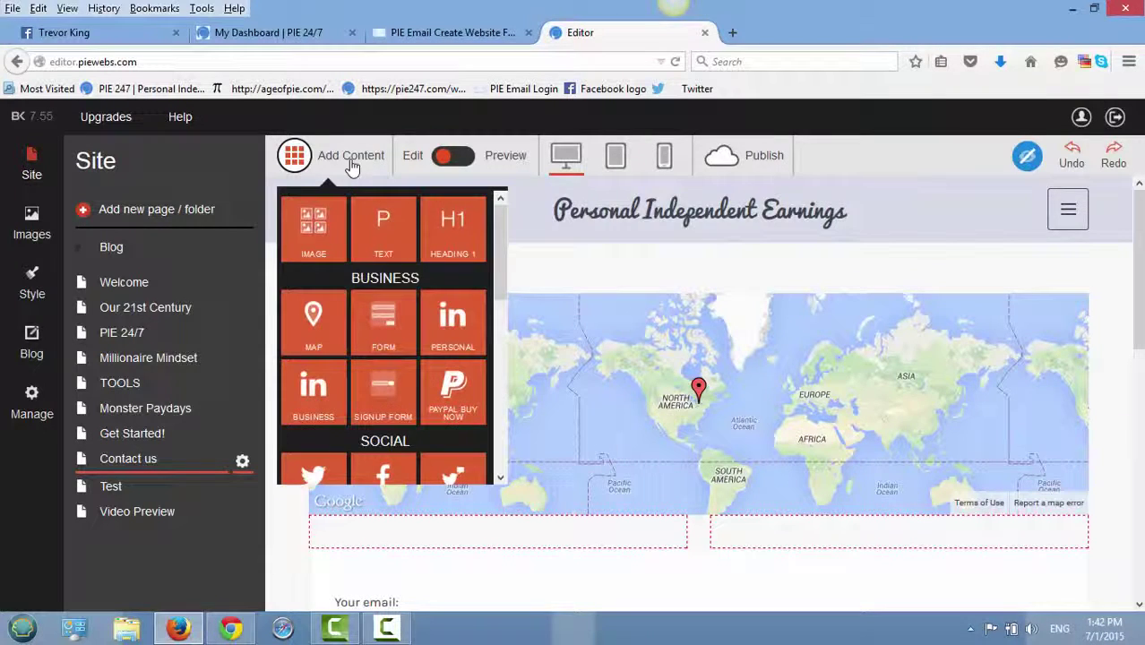
pyautogui.moveTo(500, 260); pyautogui.dragTo(503, 373)
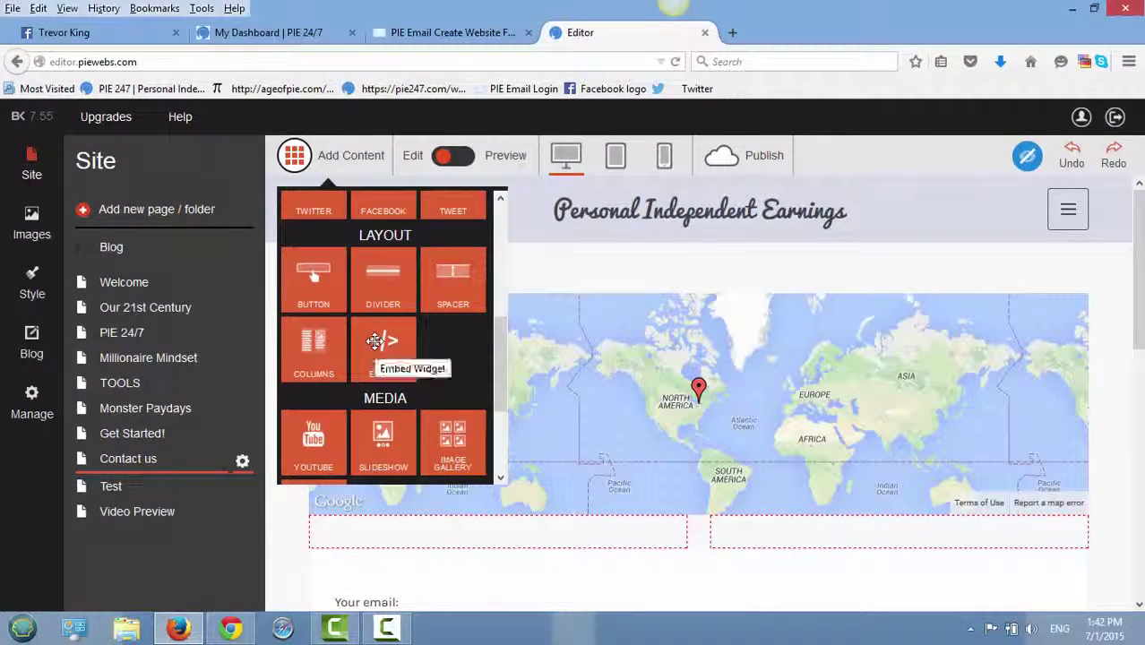
pyautogui.moveTo(380, 354); pyautogui.dragTo(496, 528)
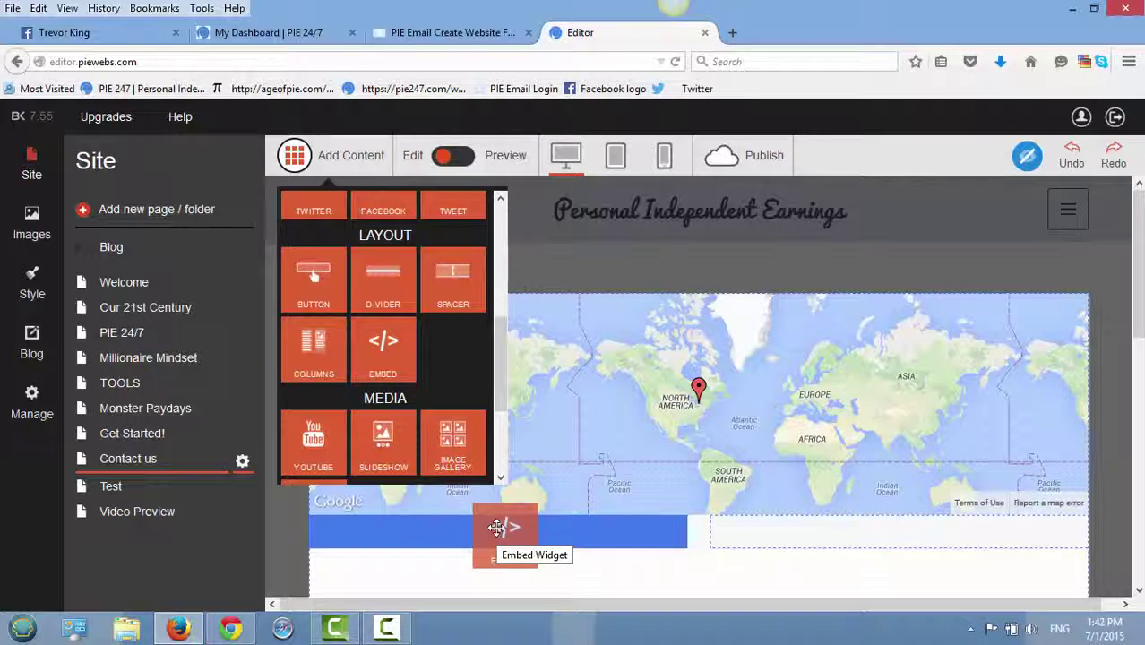
pyautogui.moveTo(496, 528); pyautogui.dragTo(496, 527)
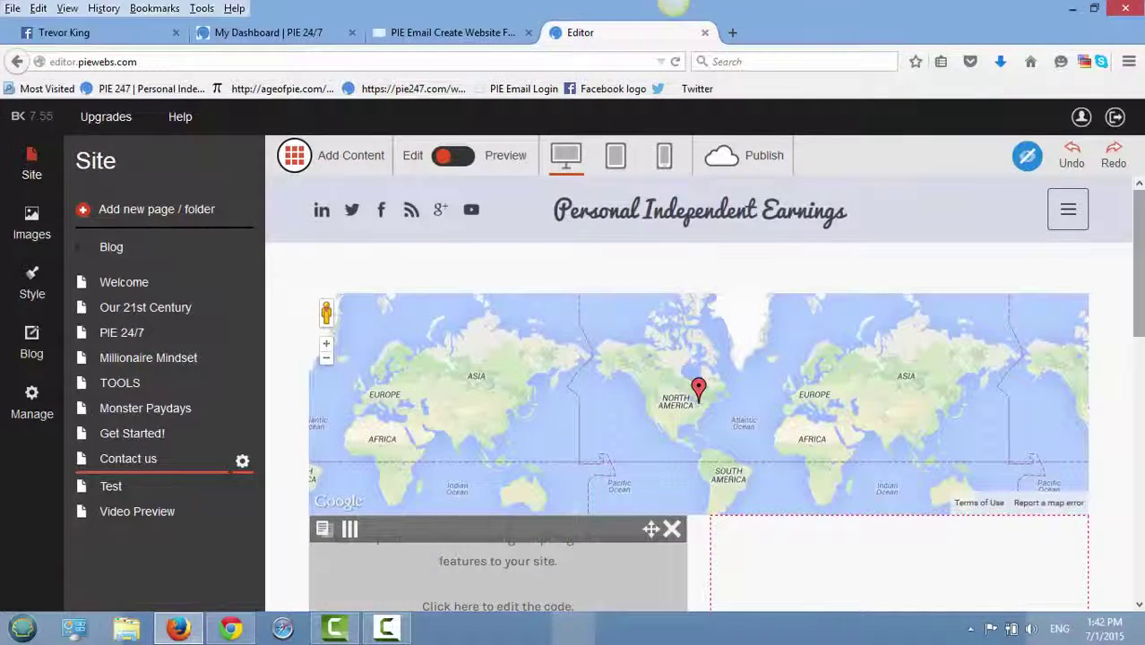
# Publish the site to pieglobal.piewebs.com.
pyautogui.scroll(-3, 573, 399)
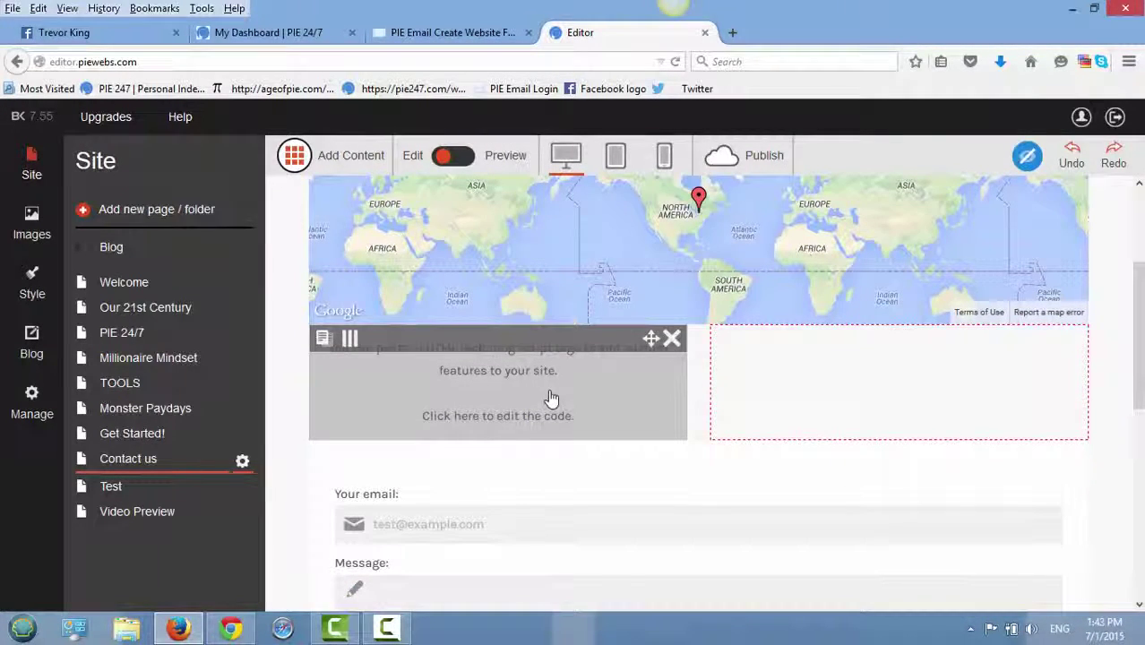
pyautogui.click(759, 157)
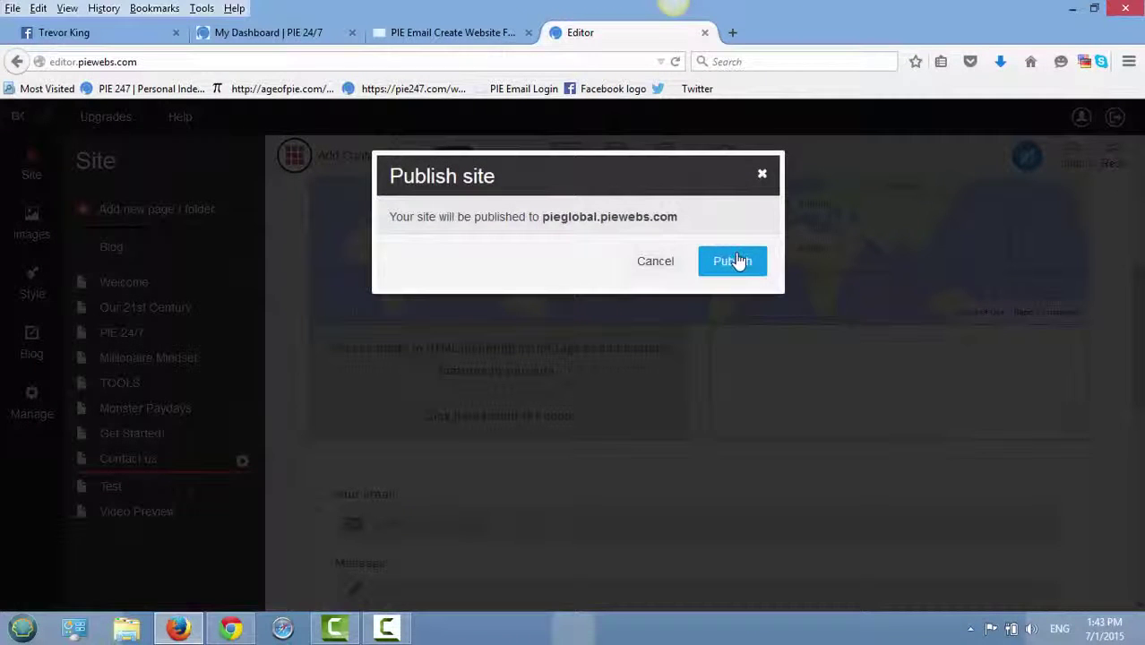
pyautogui.click(731, 261)
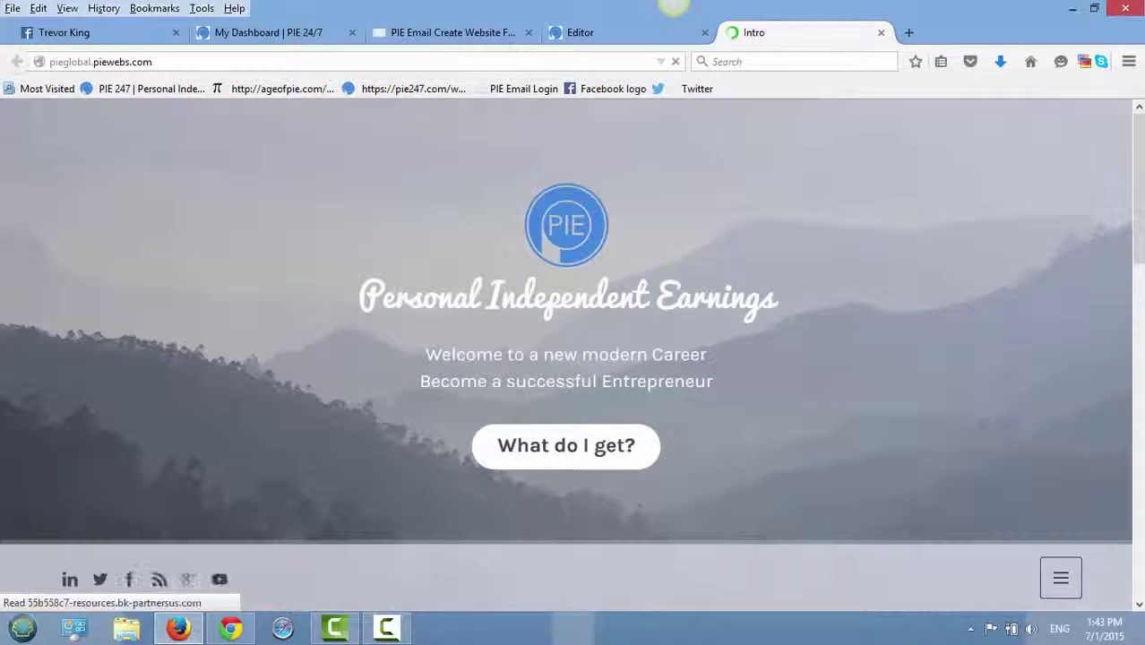
# Open the Contact us page on the published site and check the area around the map and contact form.
pyautogui.scroll(-3, 1104, 315)
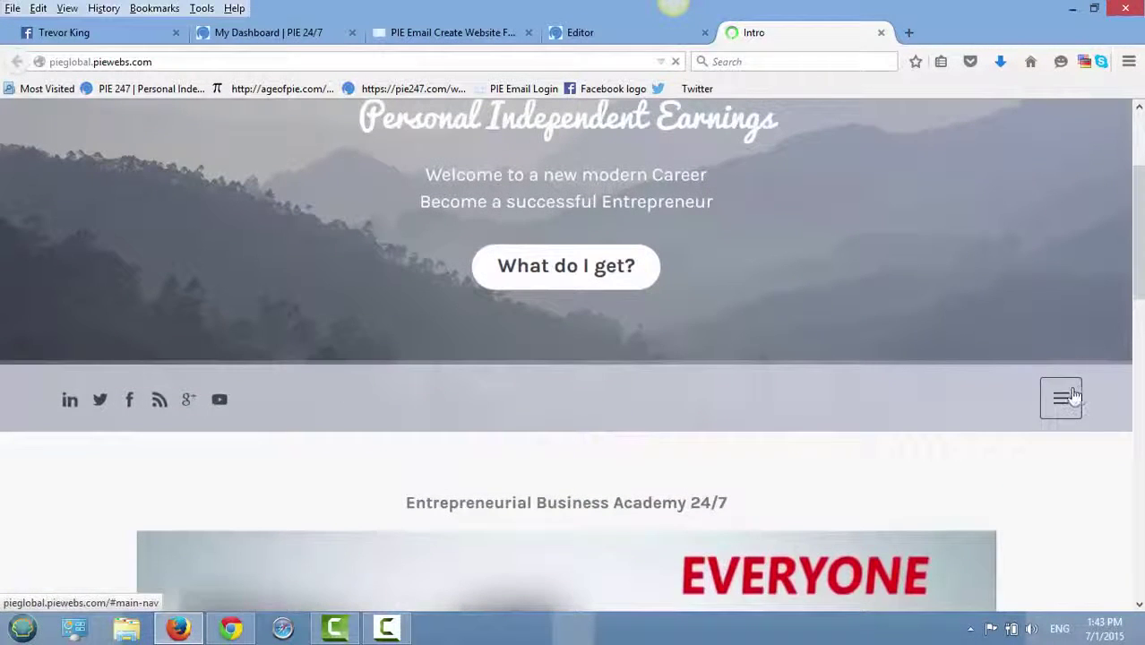
pyautogui.click(1065, 397)
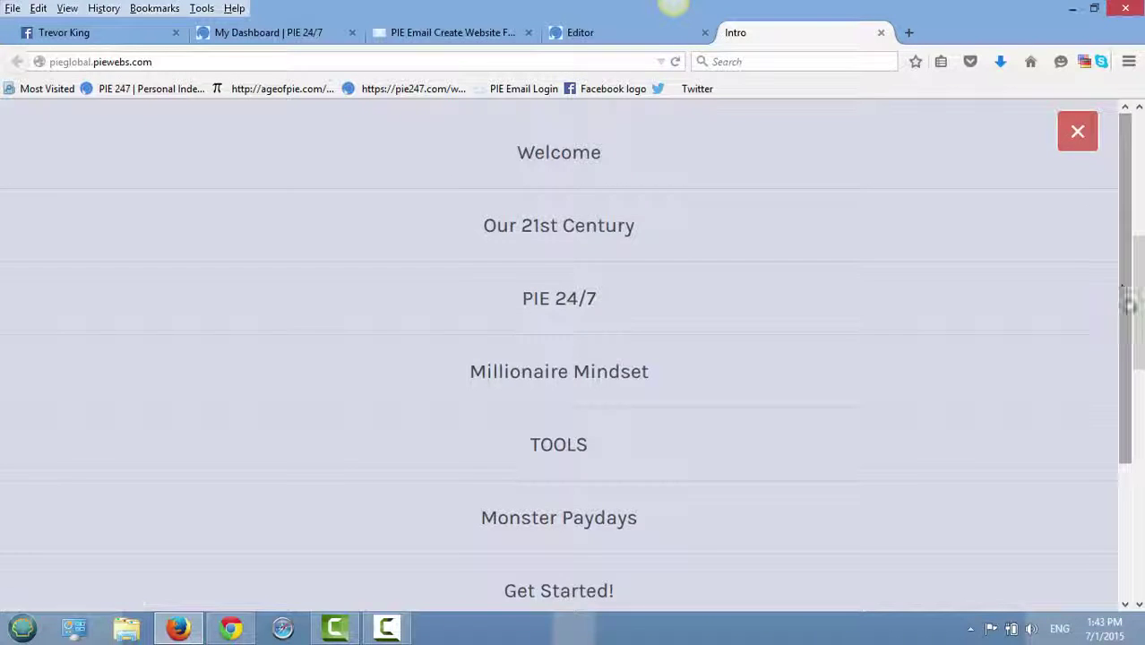
pyautogui.scroll(-3, 1137, 403)
pyautogui.click(582, 499)
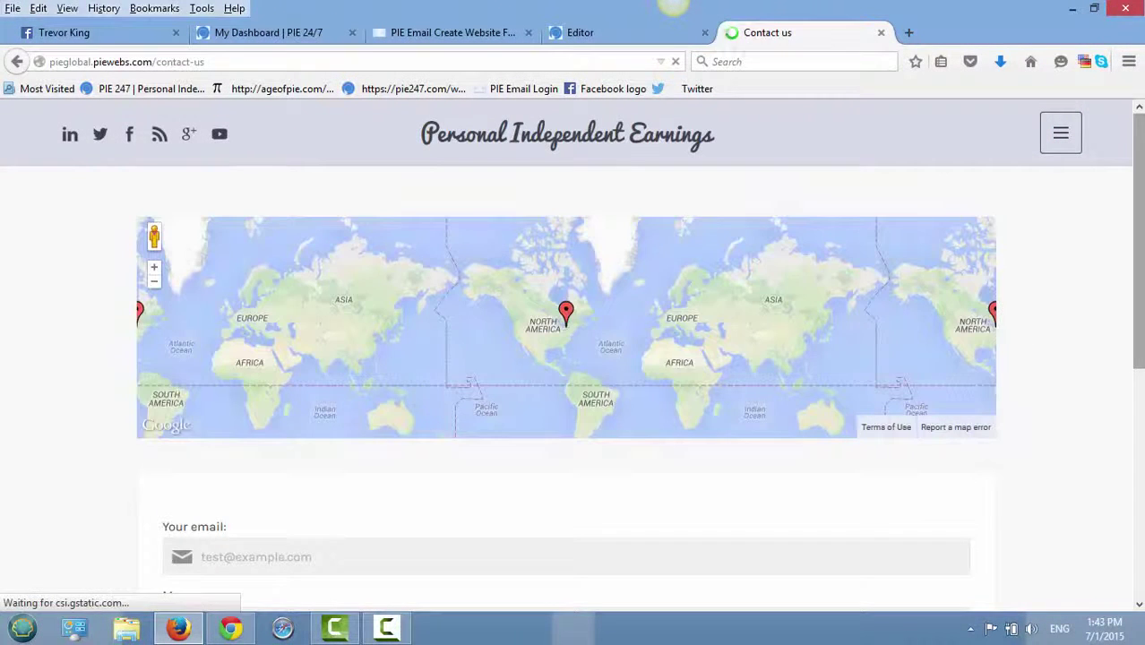
pyautogui.scroll(-5, 1137, 344)
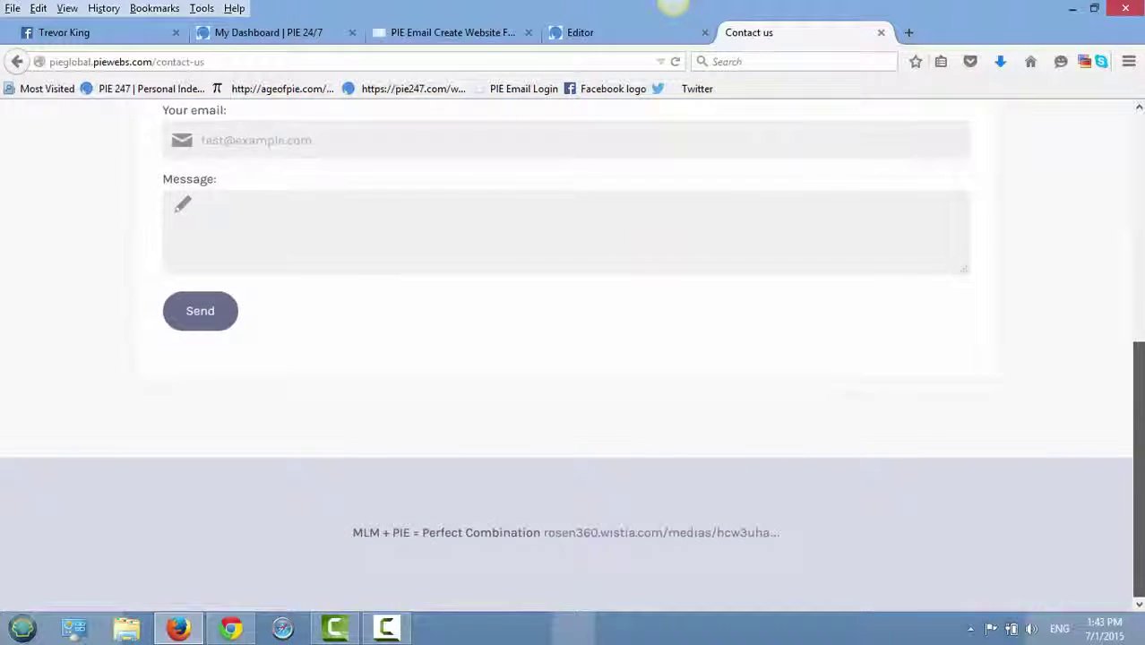
pyautogui.scroll(6, 1137, 344)
pyautogui.scroll(2, 1137, 345)
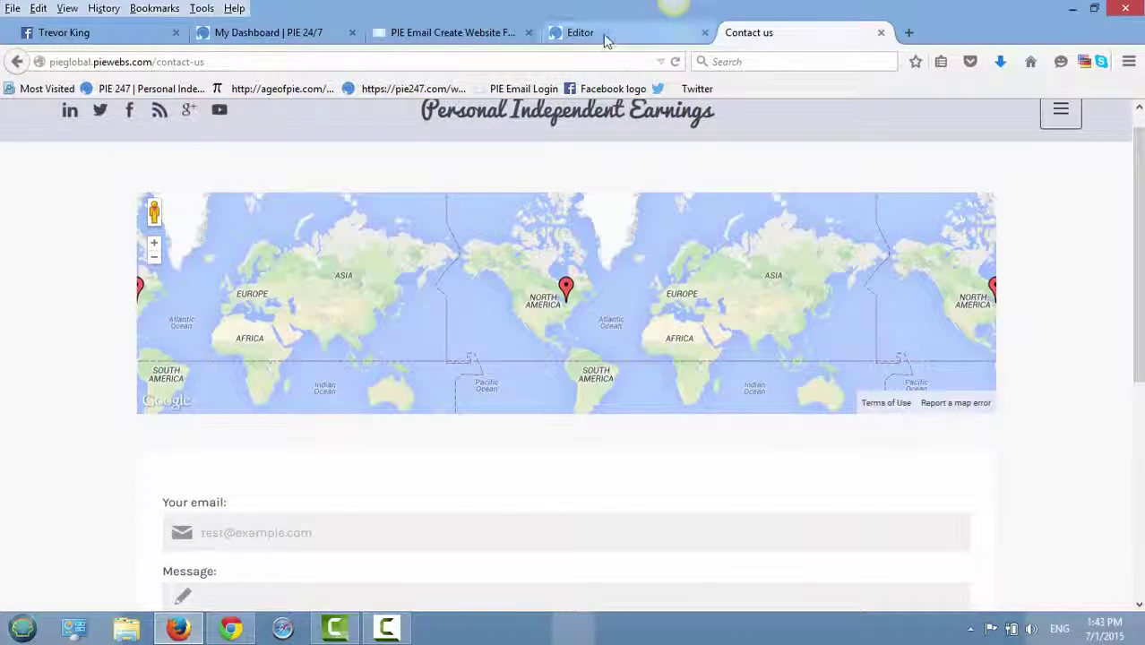
# Dismiss the publish dialog in the site editor and reload the live Contact us page.
pyautogui.click(602, 36)
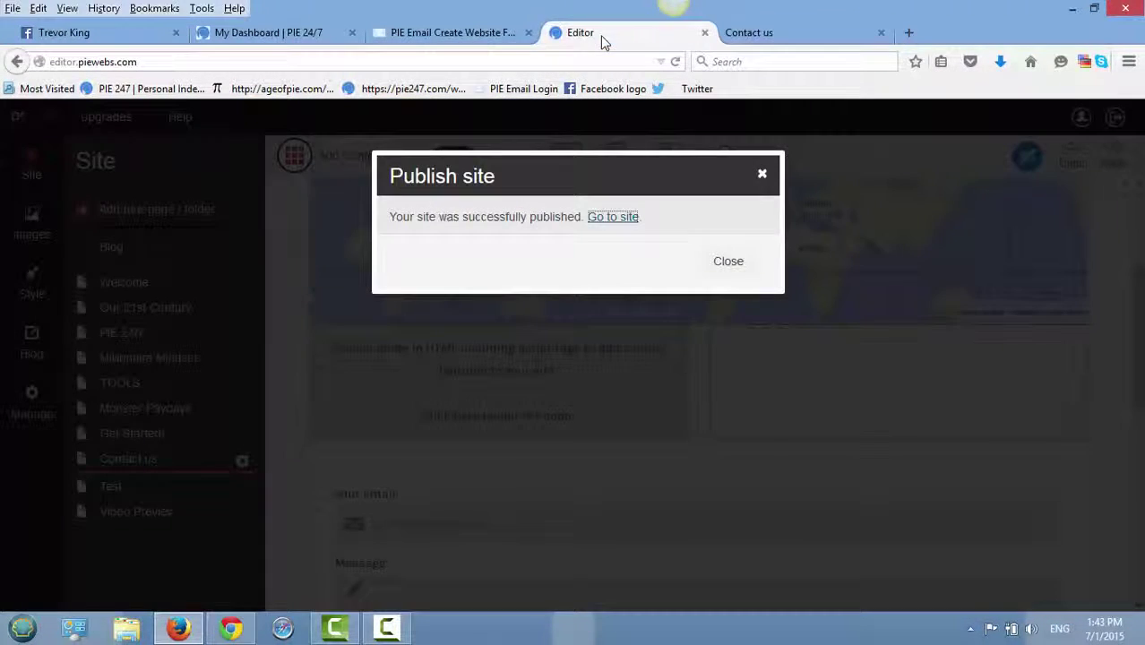
pyautogui.click(728, 261)
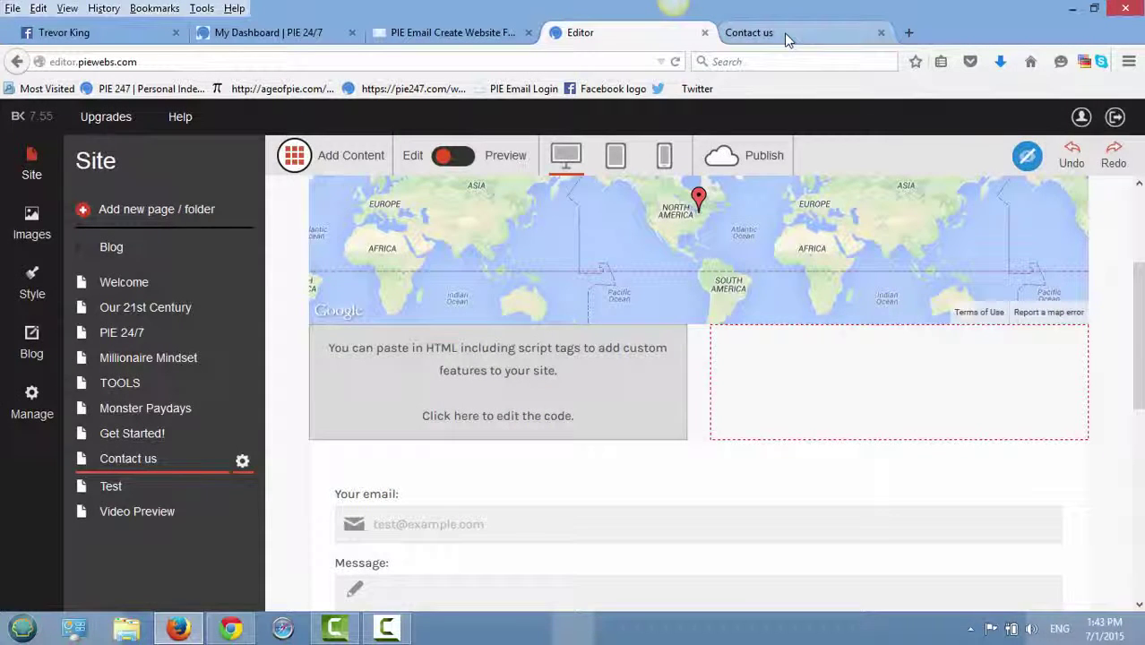
pyautogui.click(783, 32)
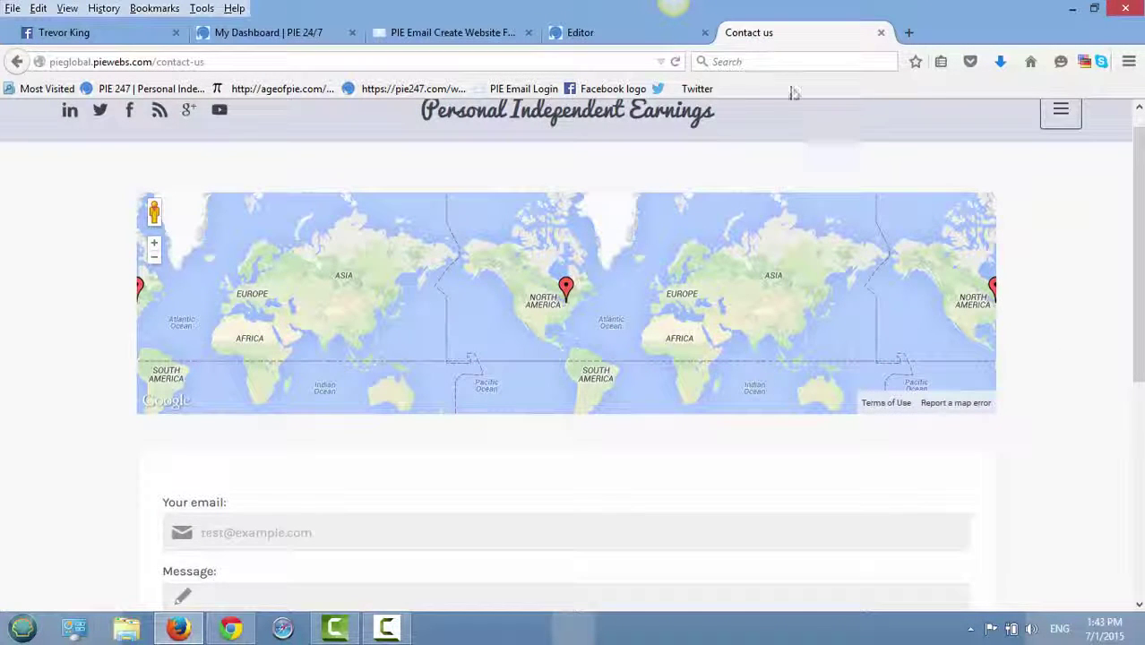
pyautogui.click(674, 63)
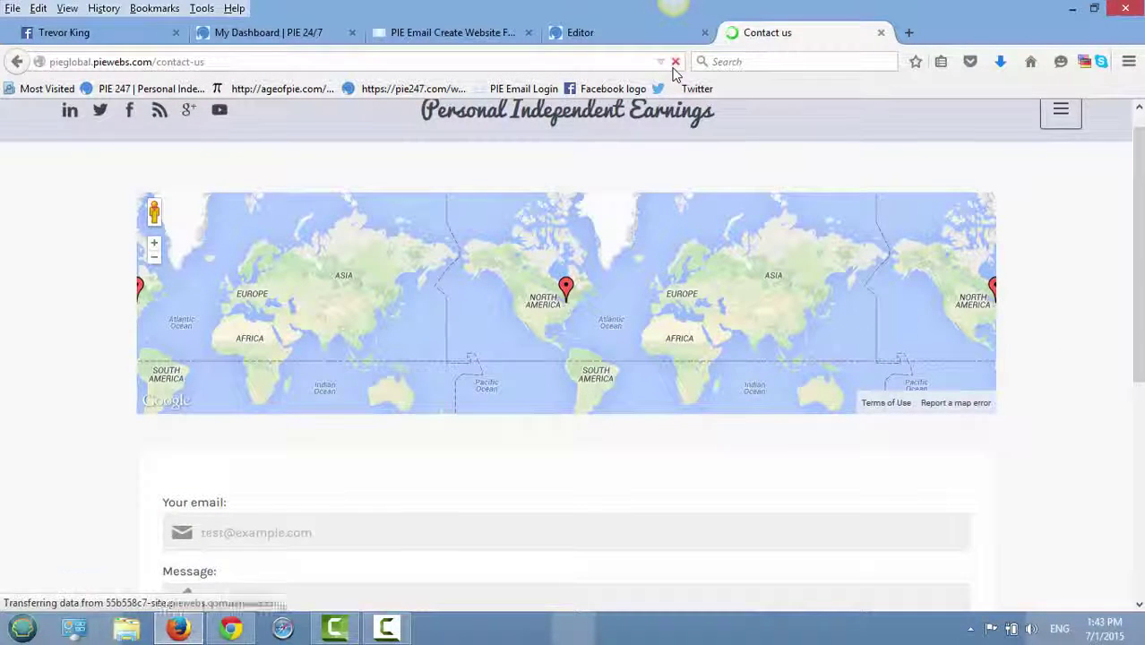
# Return to the site editor, paste the subscription form's HTML code into the Embed widget below the map, and save it.
pyautogui.scroll(-3, 761, 455)
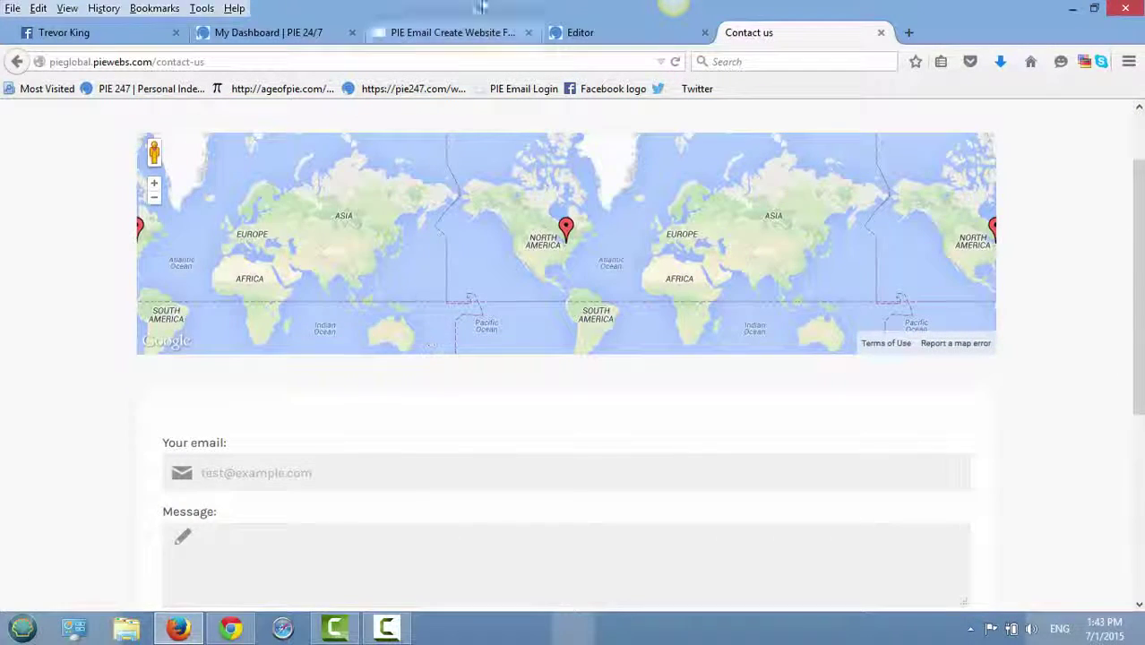
pyautogui.click(609, 36)
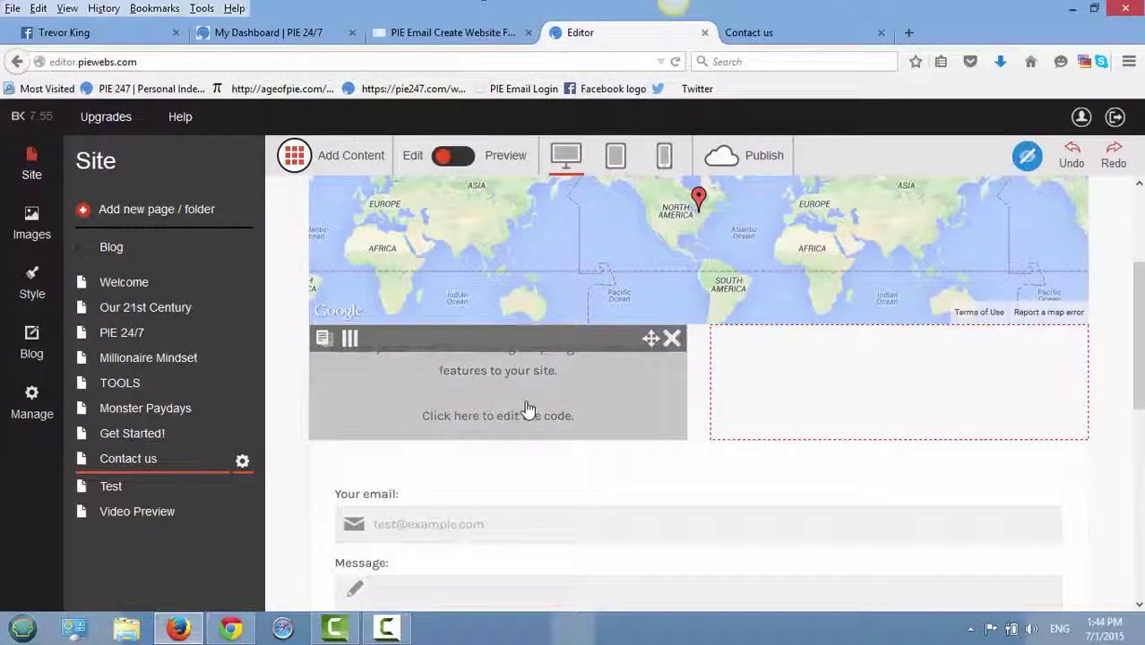
pyautogui.click(528, 411)
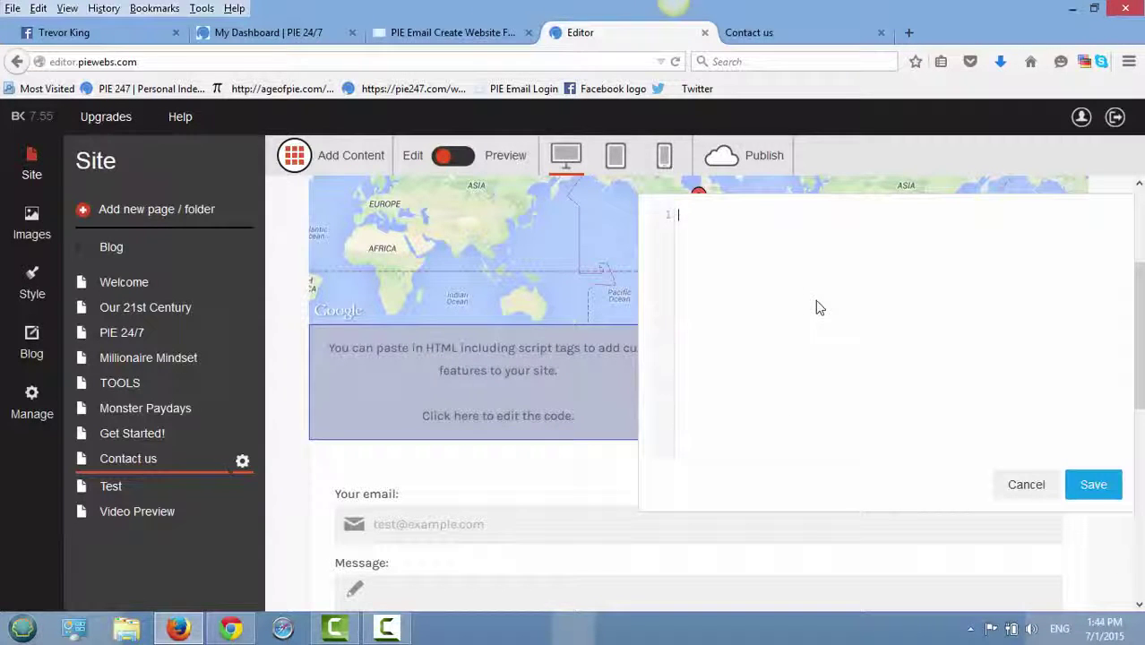
pyautogui.hotkey('ctrl', 'v')
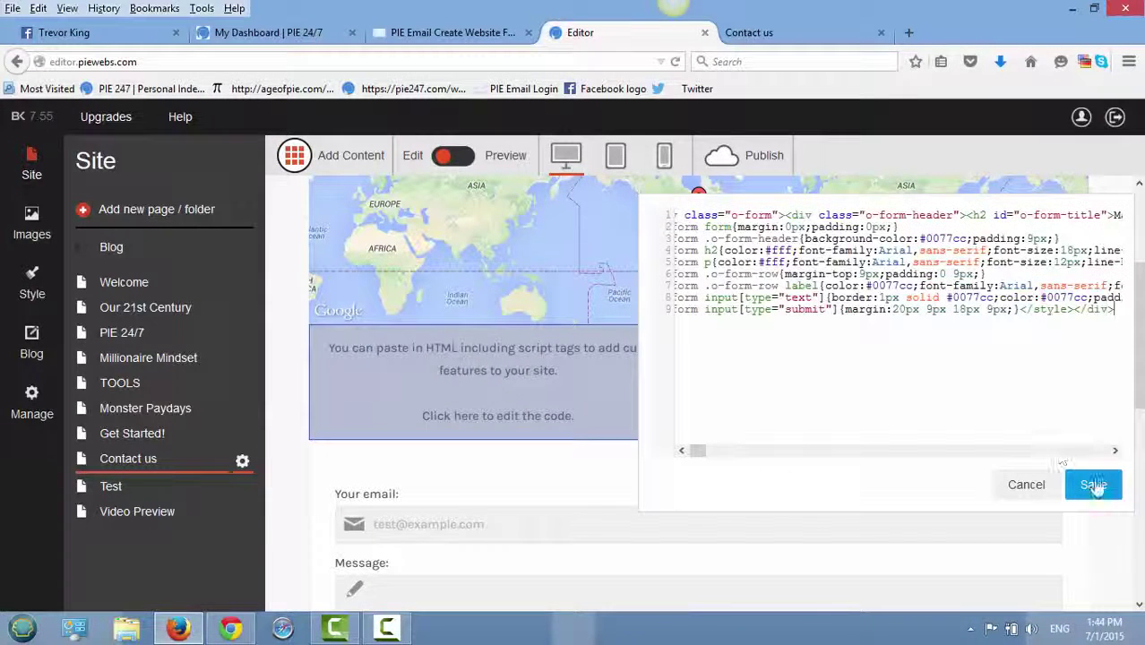
pyautogui.click(1092, 485)
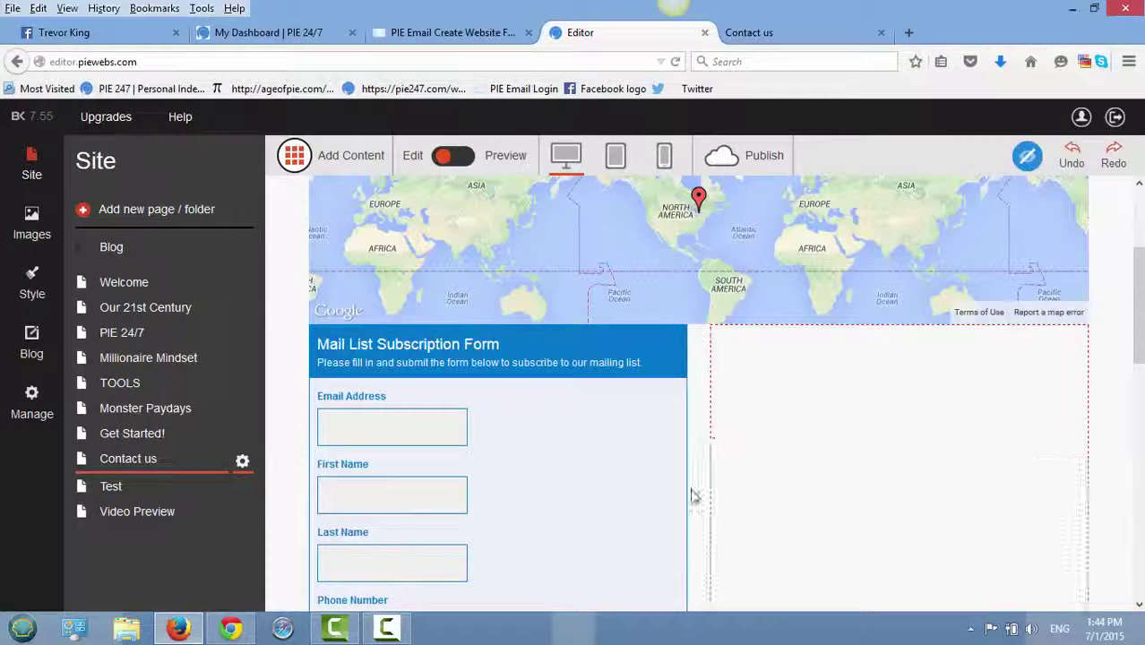
# Publish the site with the embedded form and dismiss the publish dialog.
pyautogui.moveTo(544, 456)
pyautogui.click(753, 149)
pyautogui.click(743, 260)
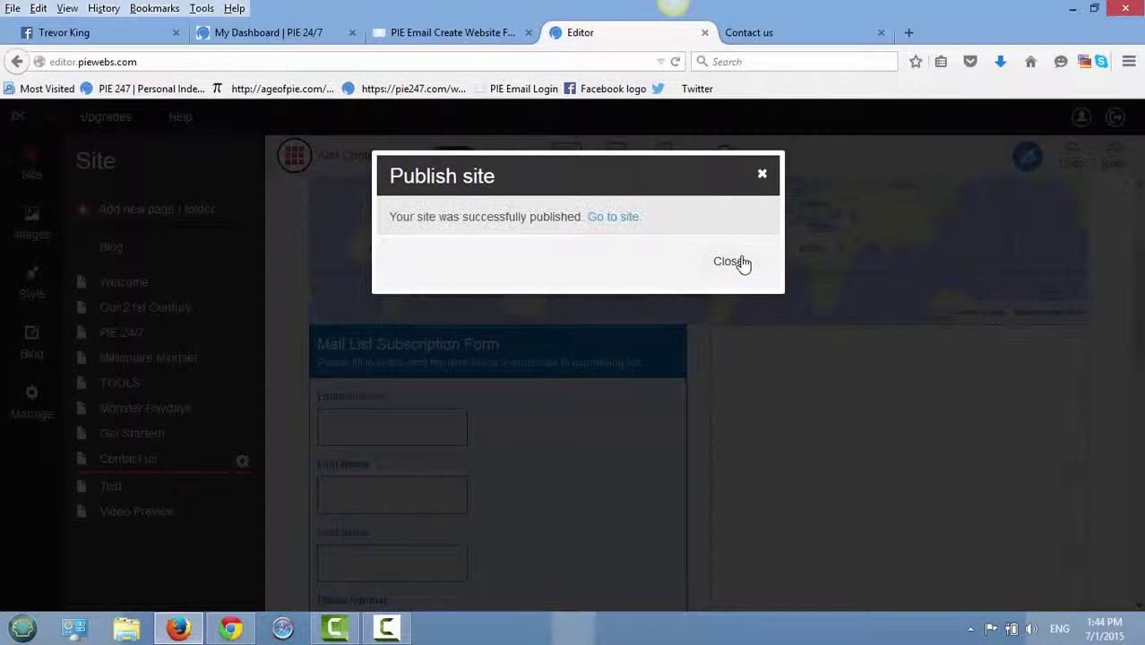
pyautogui.click(731, 261)
# Reload the live Contact us page and examine the embedded Mail List Subscription Form below the map.
pyautogui.click(799, 34)
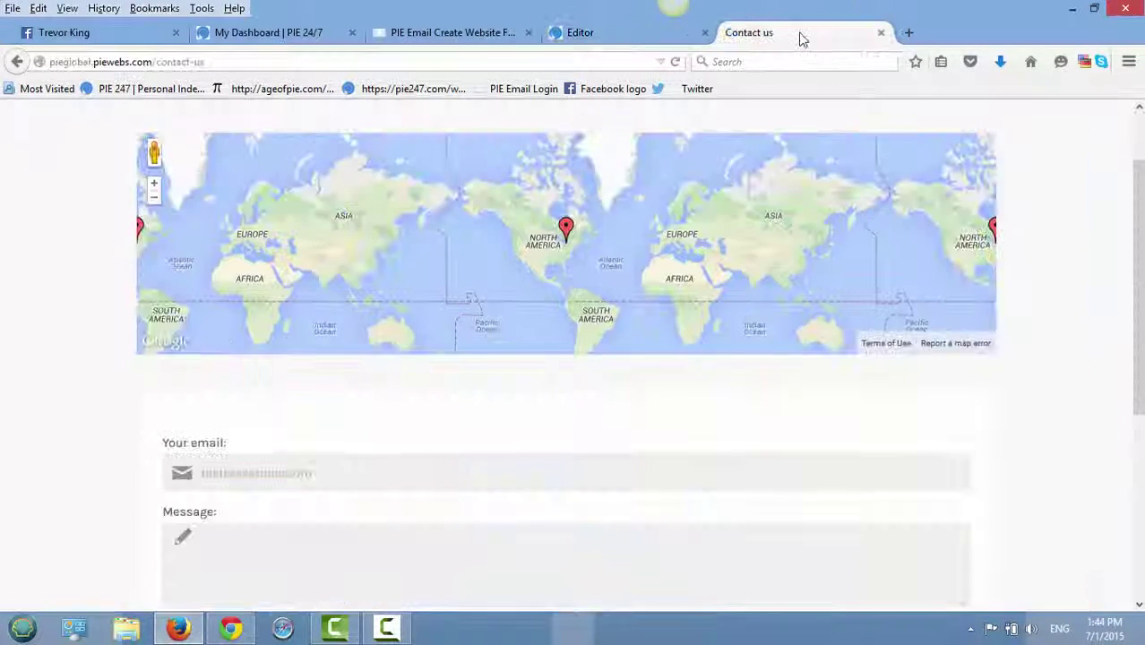
pyautogui.click(676, 62)
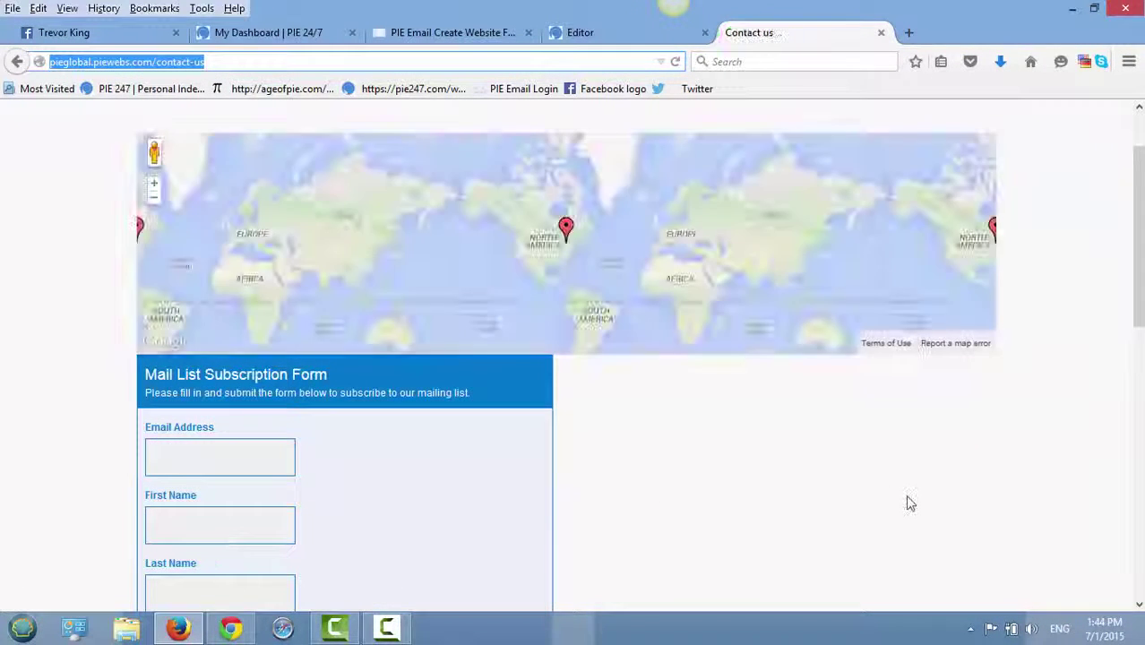
pyautogui.scroll(-4, 573, 358)
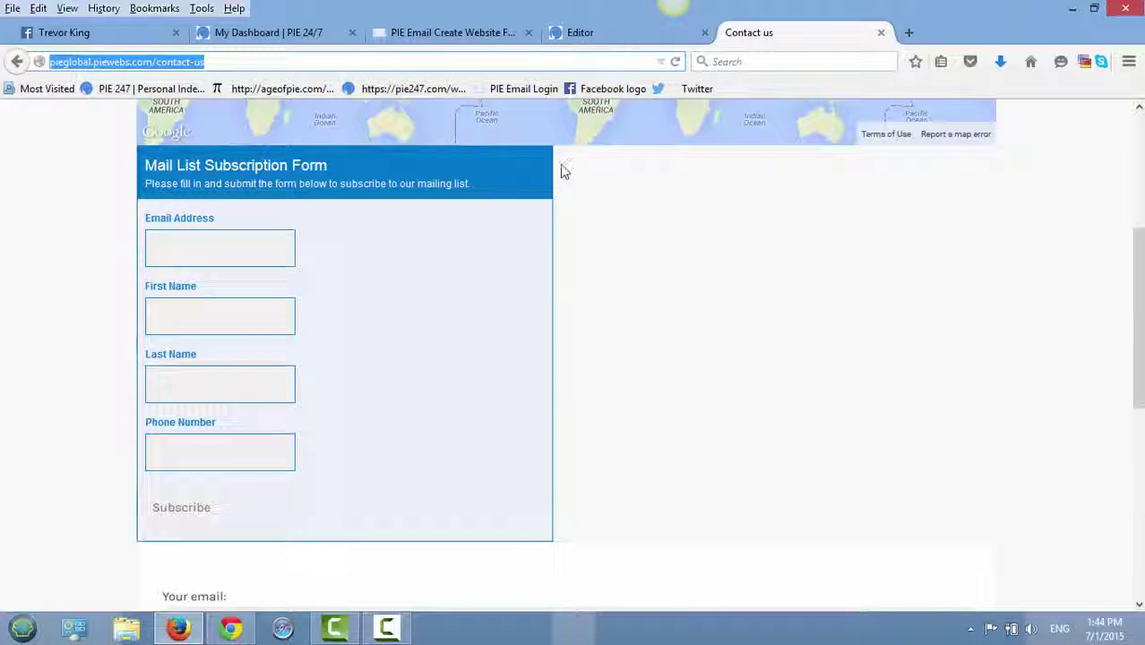
# Switch back to PIE Email and open its settings to view the available integrations.
pyautogui.click(652, 39)
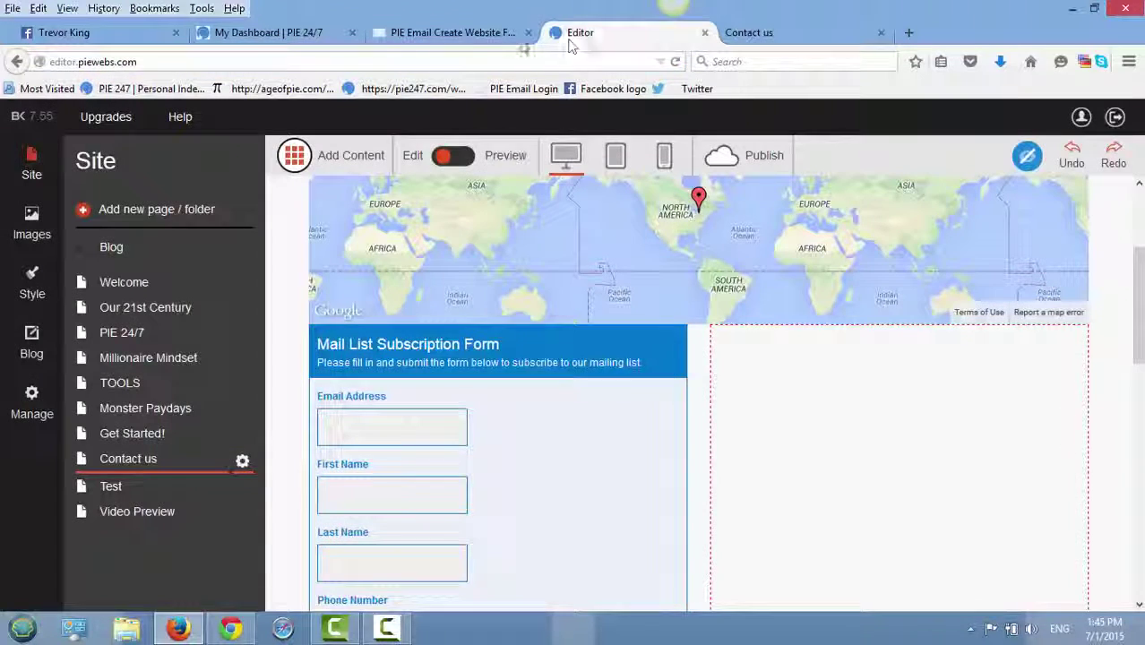
pyautogui.click(372, 44)
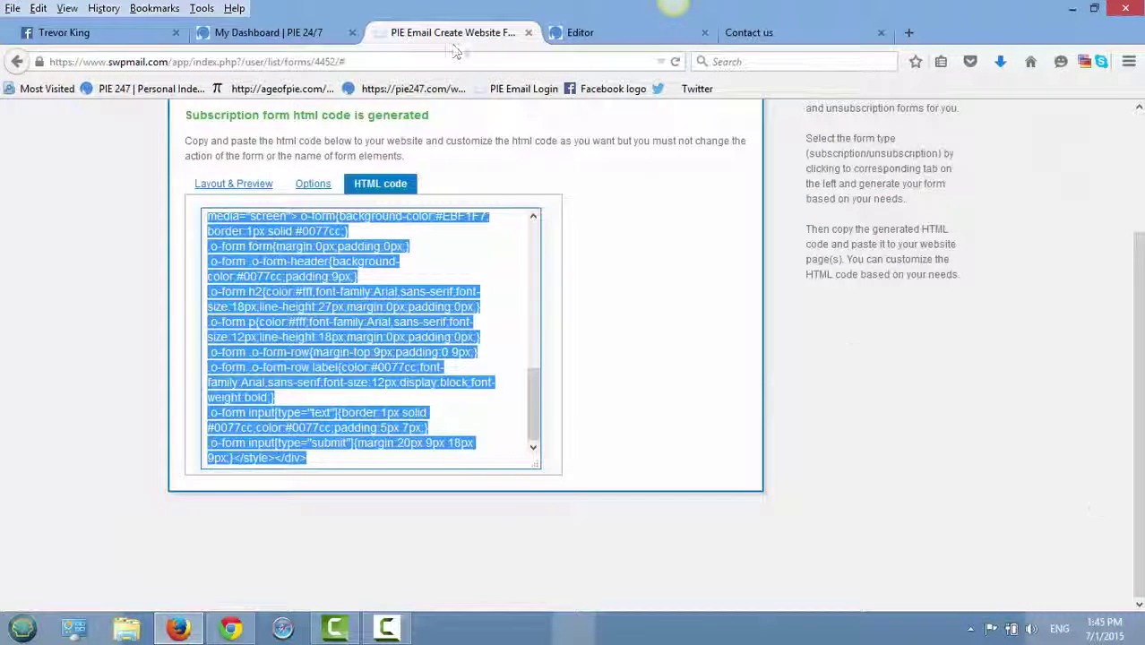
pyautogui.scroll(2, 1137, 502)
pyautogui.scroll(1, 748, 179)
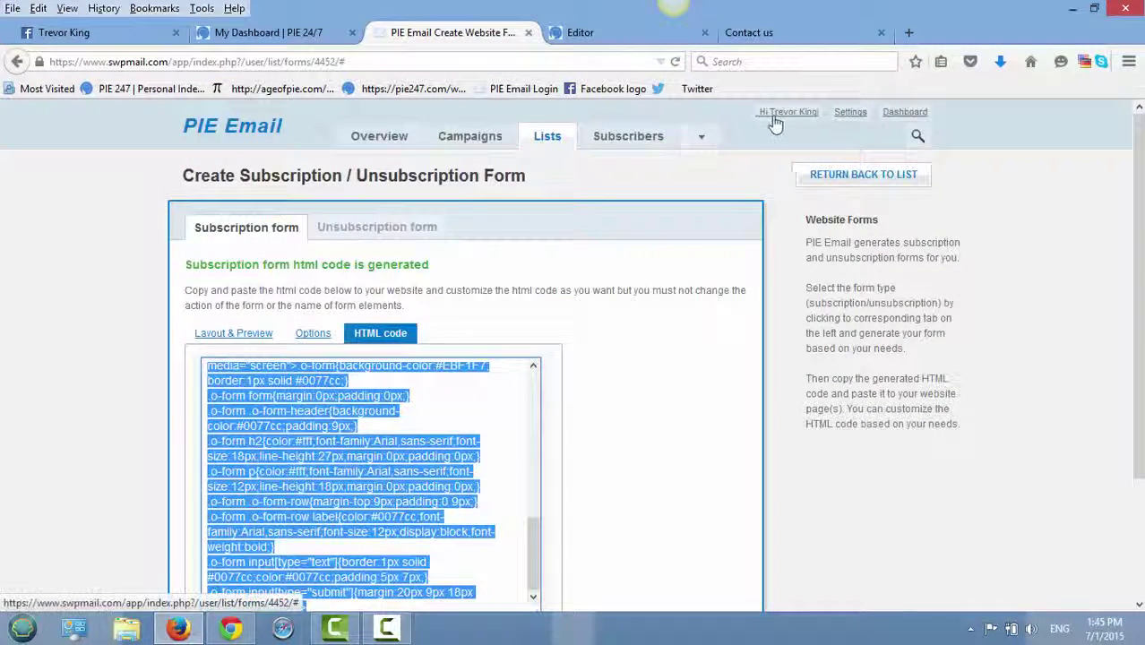
pyautogui.click(851, 114)
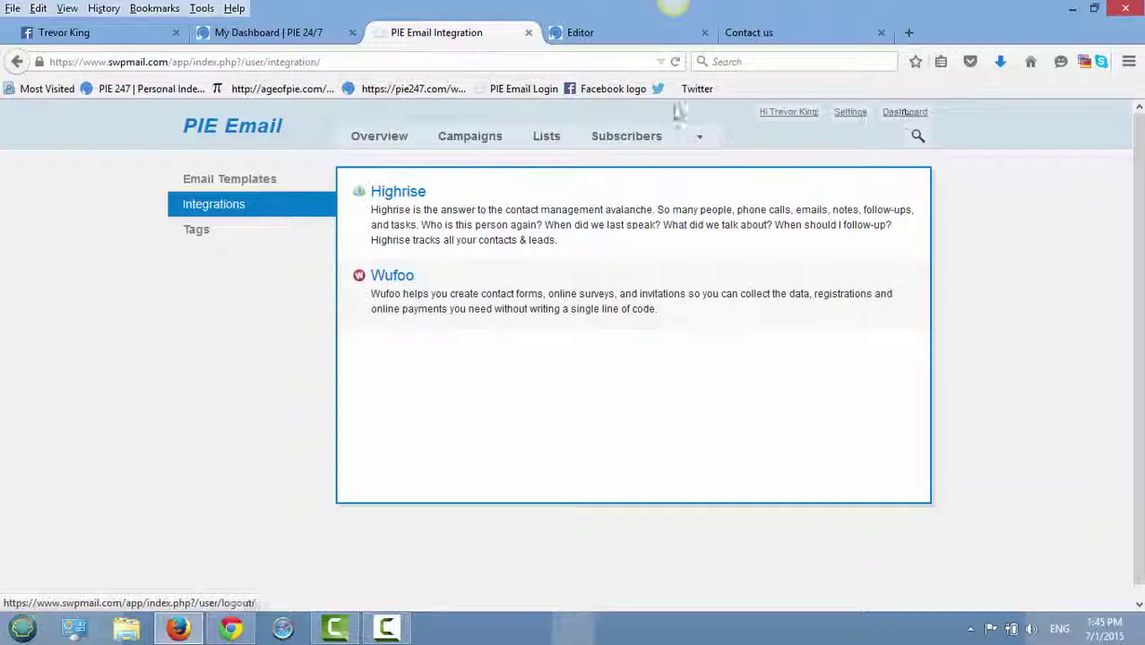
# Switch to the PIE 24/7 dashboard, open PIE Messaging, and review the message editor, recipient options and list of saved messages.
pyautogui.click(225, 32)
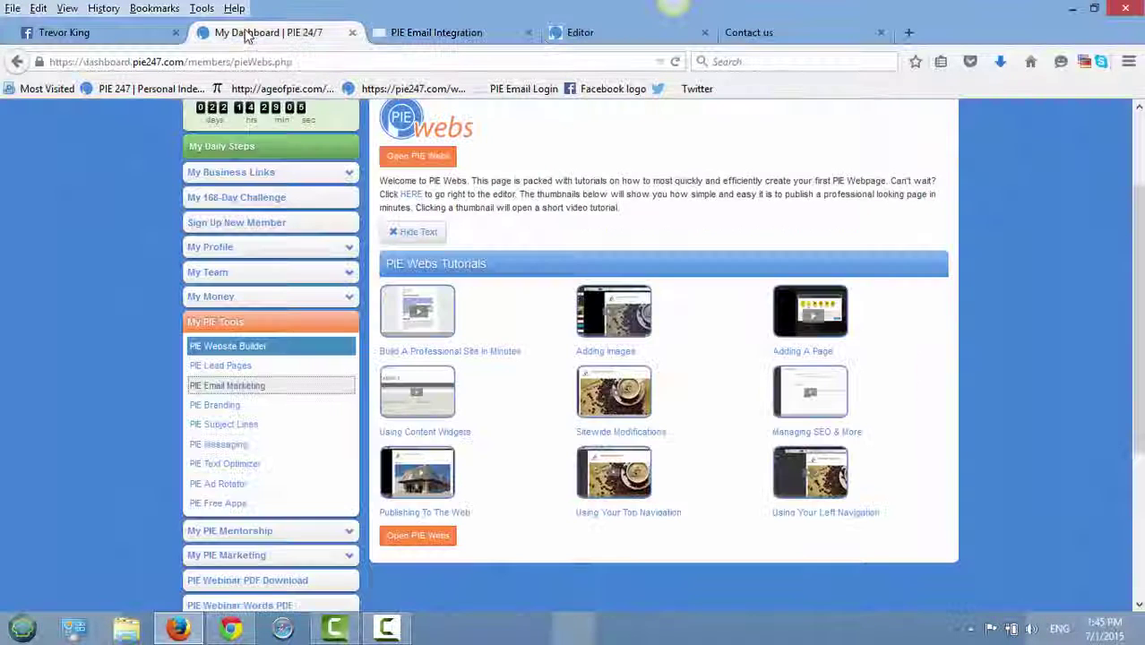
pyautogui.click(295, 451)
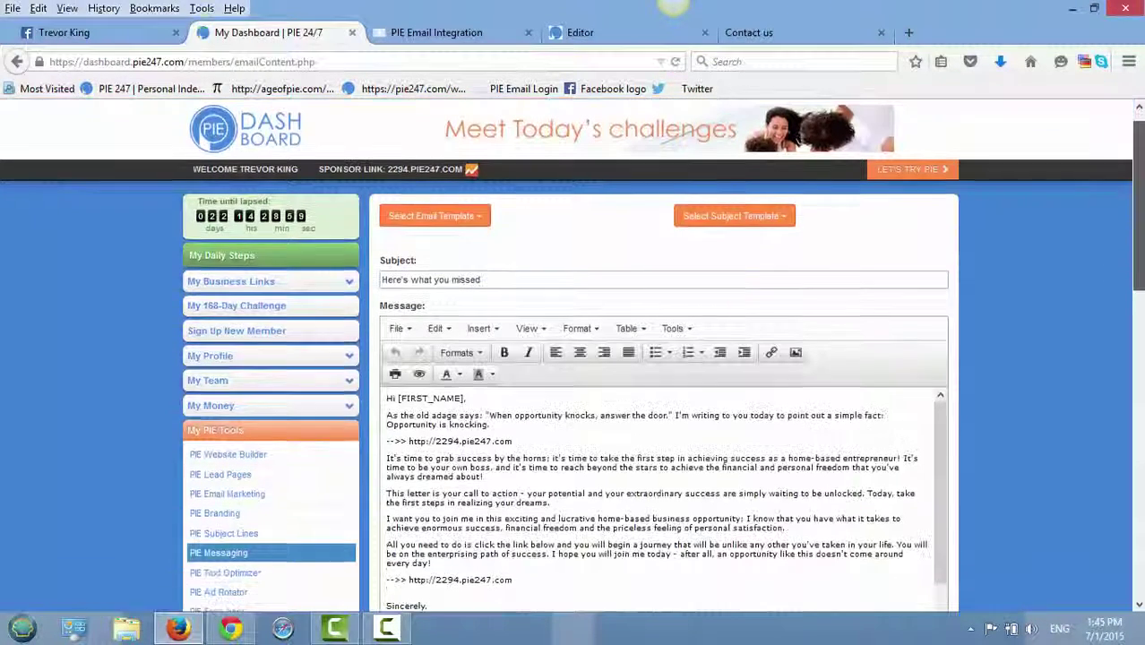
pyautogui.scroll(-3, 662, 358)
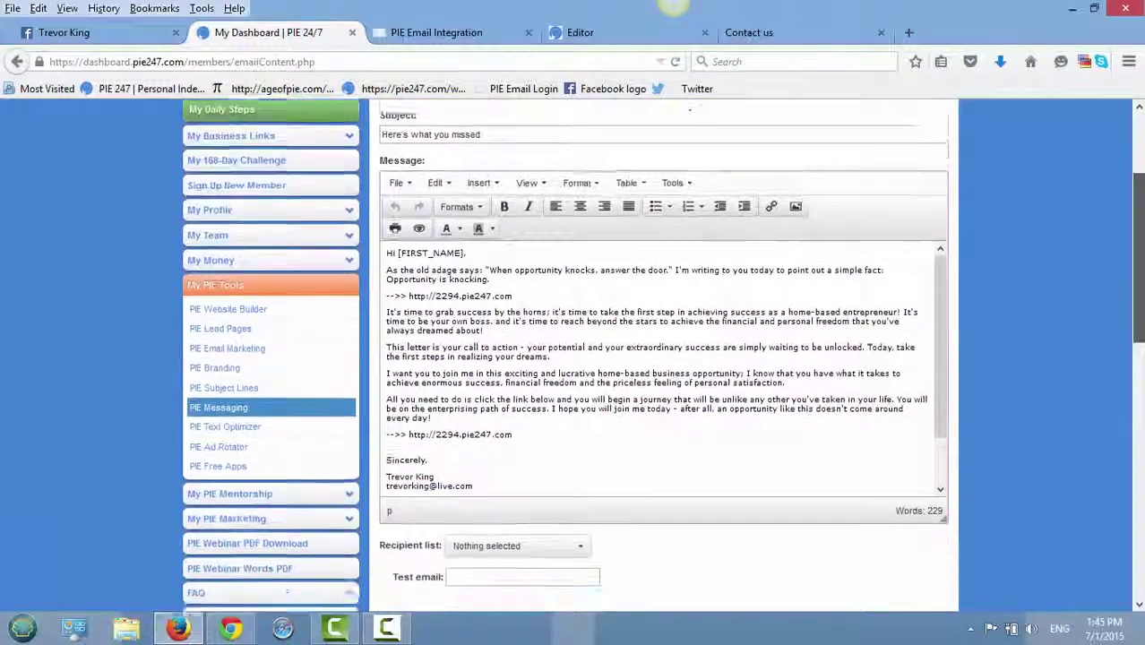
pyautogui.scroll(-5, 662, 358)
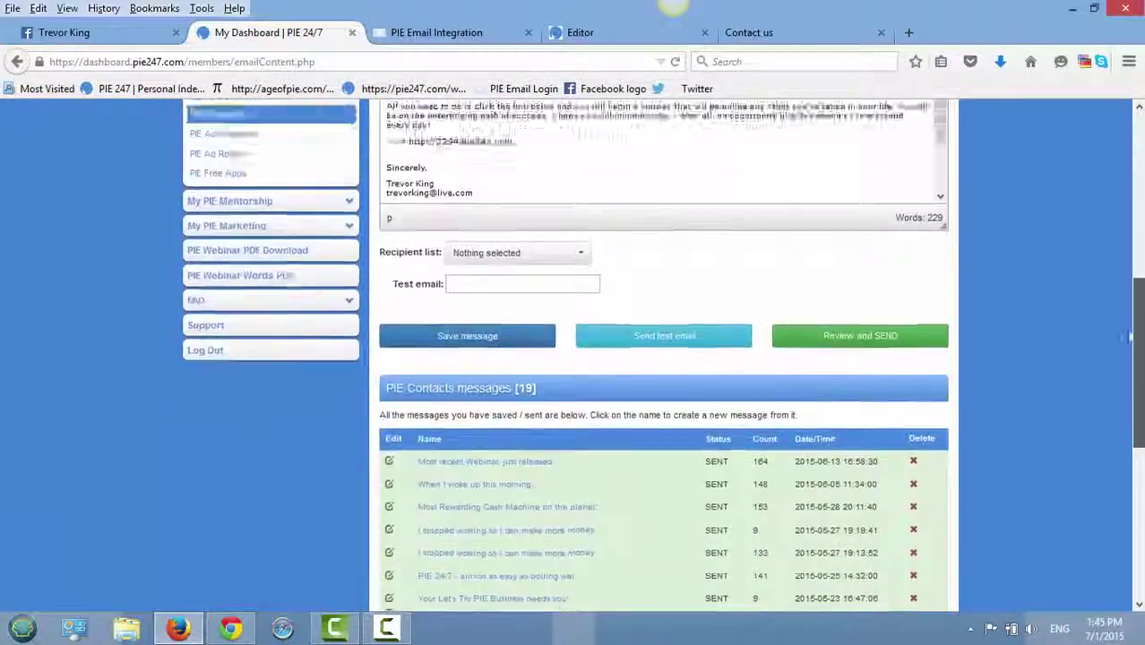
pyautogui.moveTo(1135, 318); pyautogui.dragTo(1141, 291)
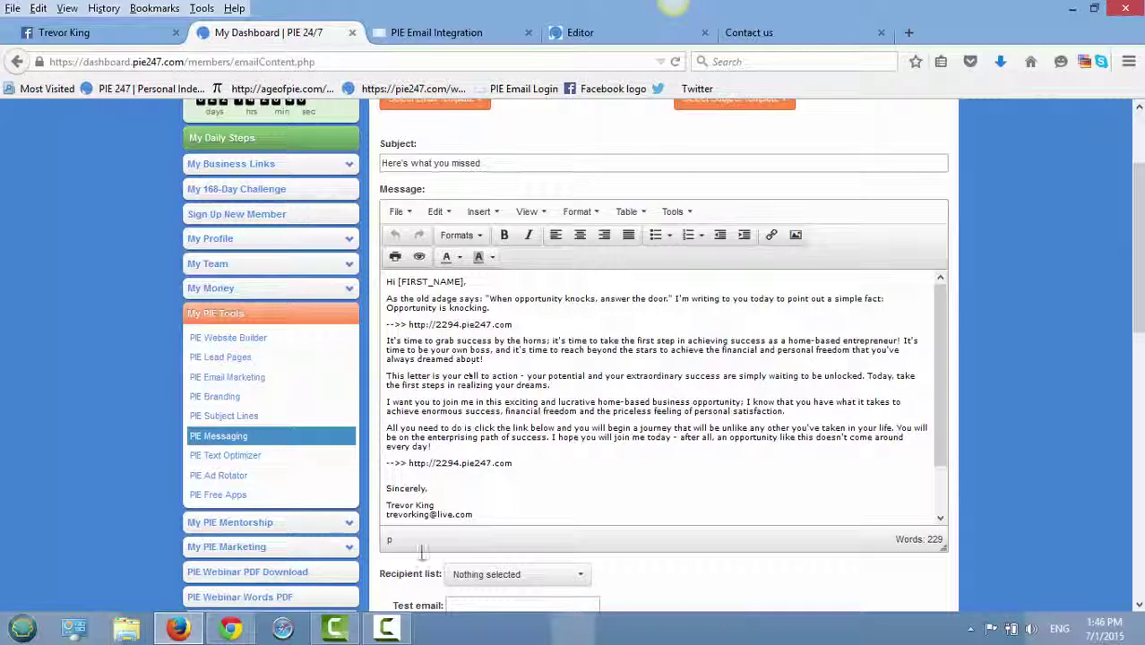
pyautogui.moveTo(387, 638)
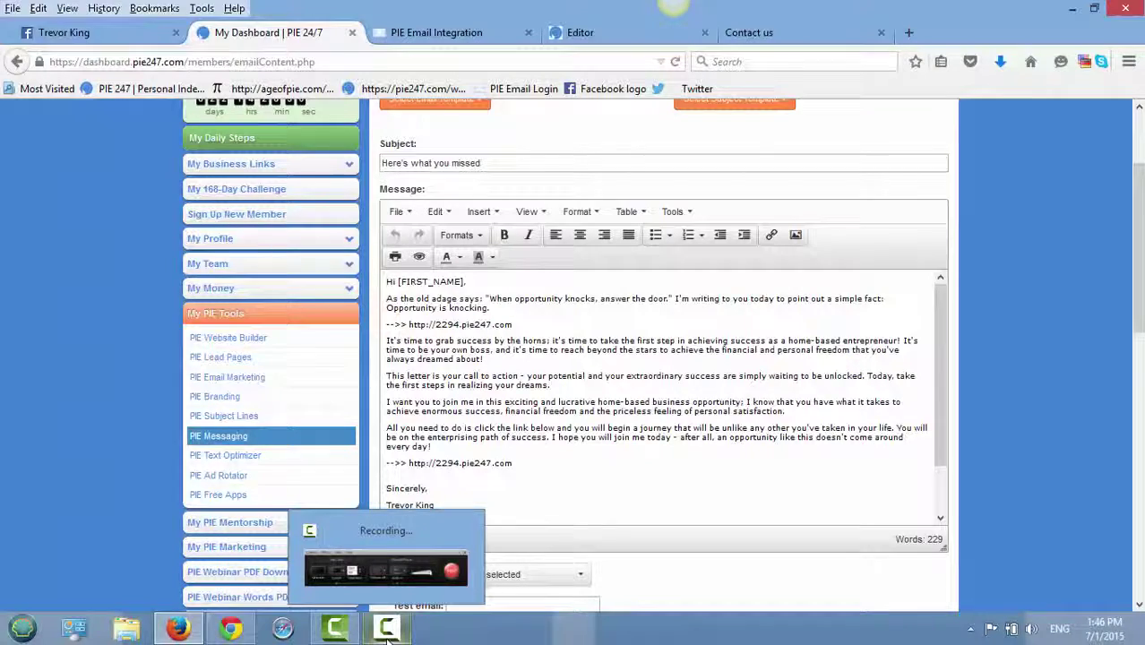
pyautogui.click(387, 631)
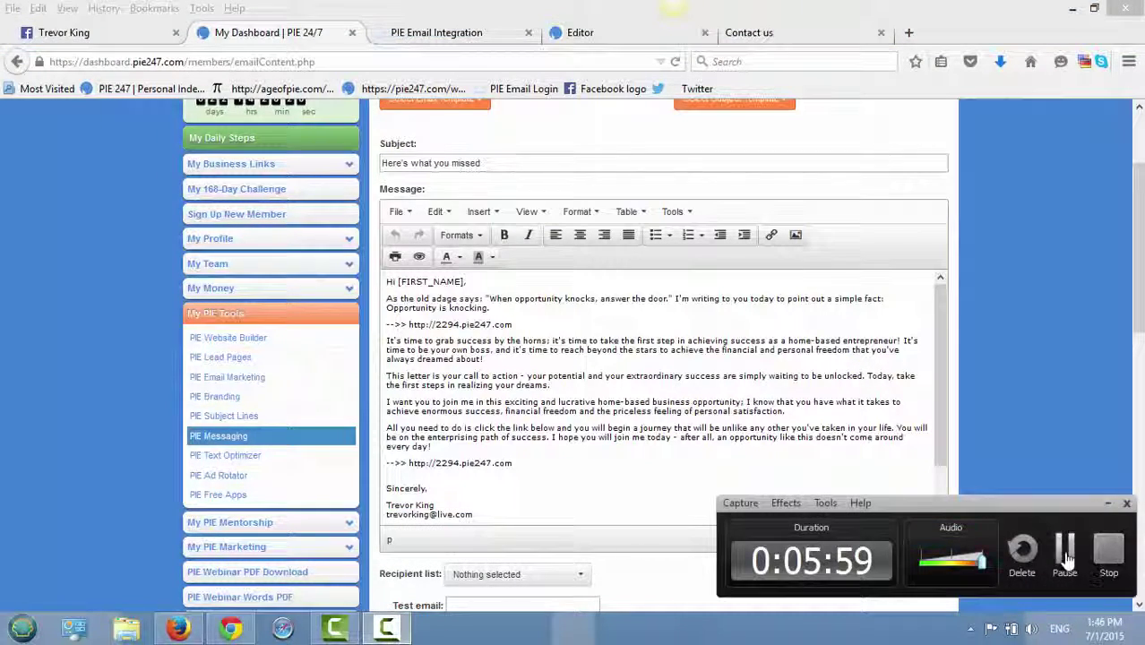